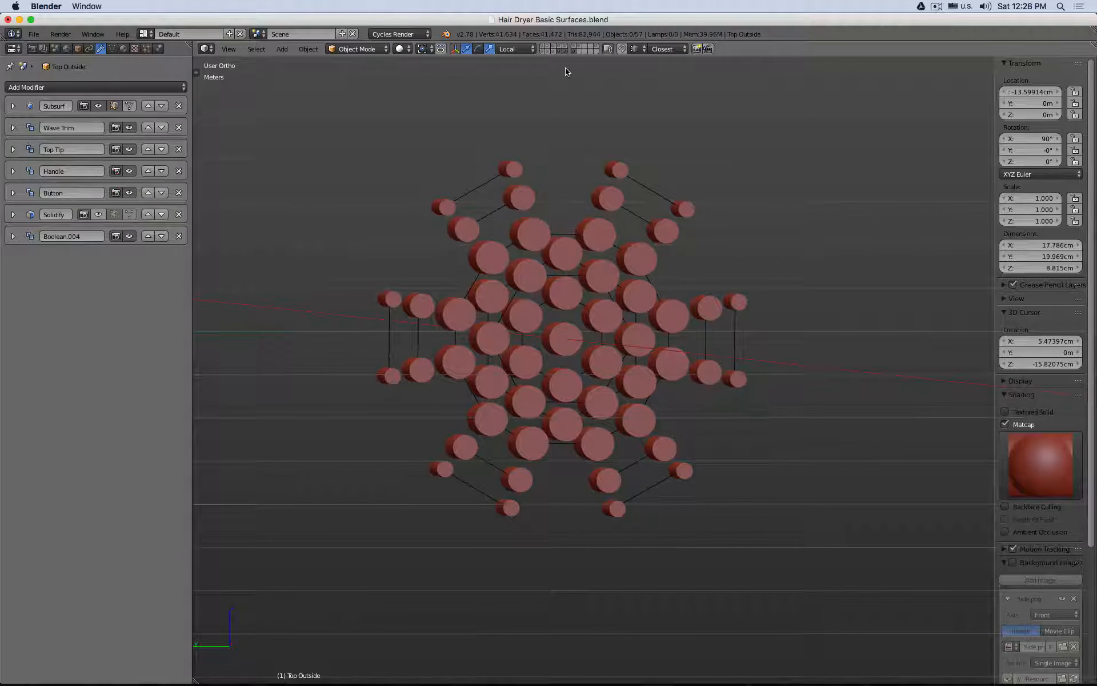
Step: Show only the layer holding the smaller circular cylinder array, in a right-side orthographic wireframe view with nothing selected
left_click(560, 52)
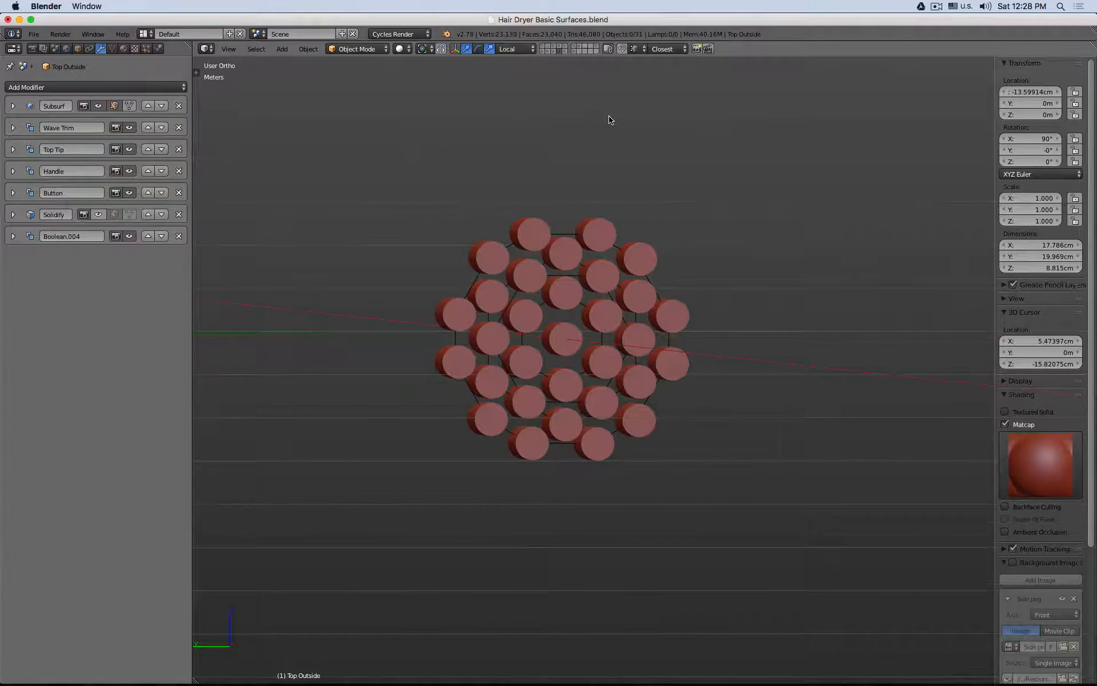
key("KP_3")
key("z")
middle_click_drag(708, 191, 493, 172, "shift")
key("a")
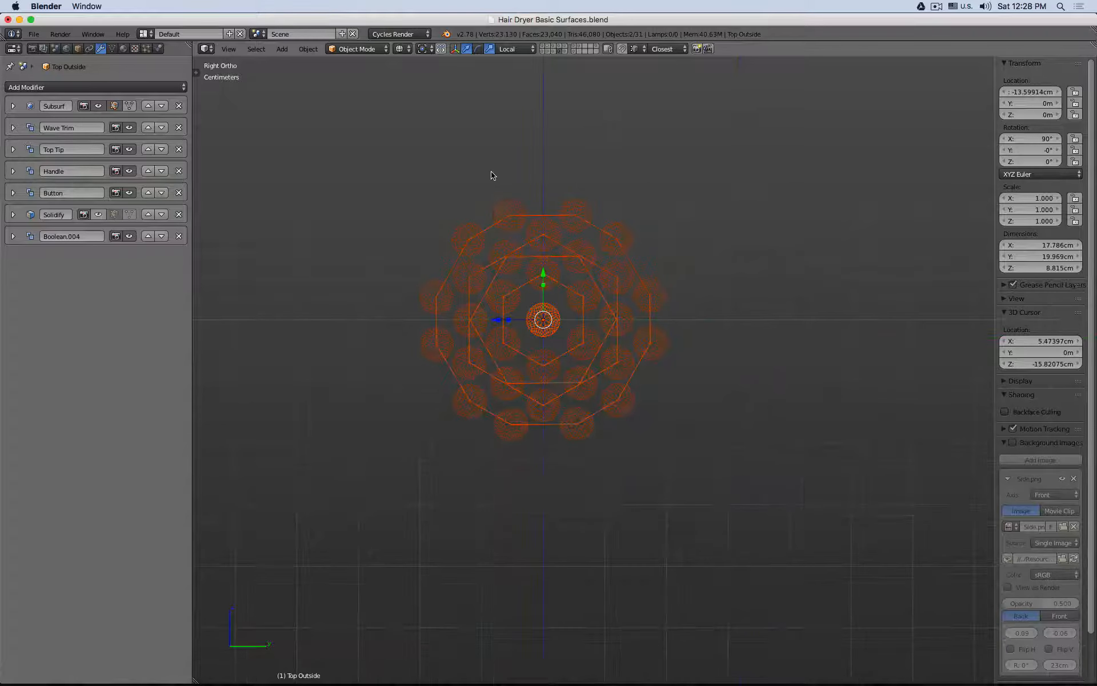
Step: Duplicate the array's guide mesh together with its central cylinder, move the copies to another layer and display that layer
right_click(566, 289)
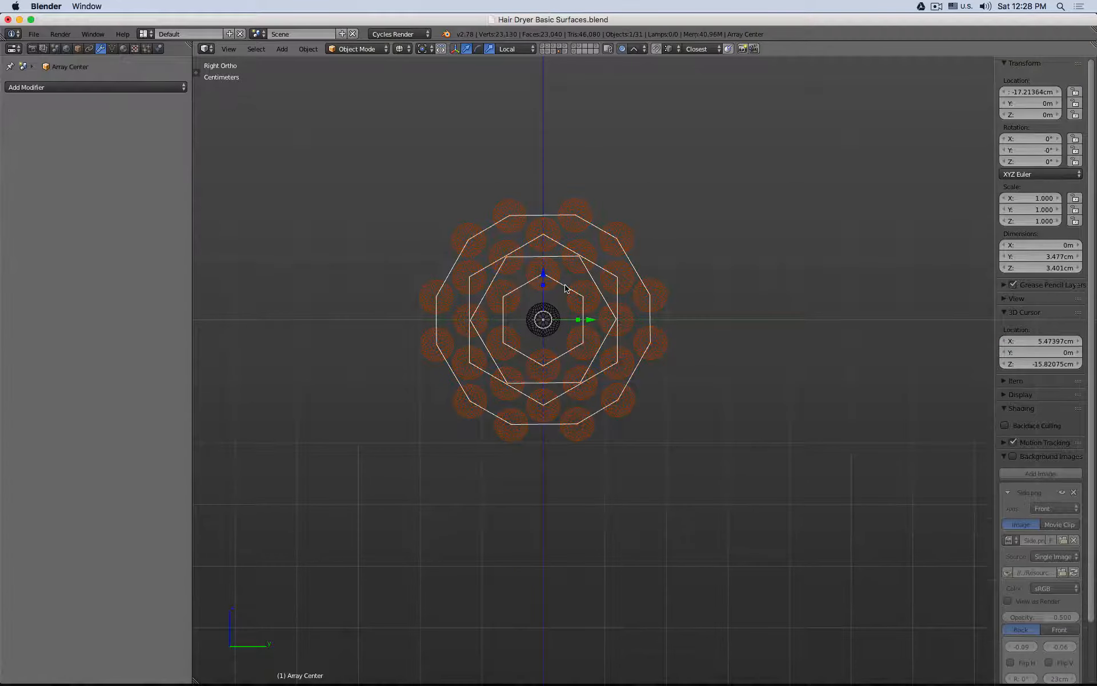
scroll(566, 288, "up", 5)
right_click(542, 328, "shift")
scroll(542, 328, "down", 4)
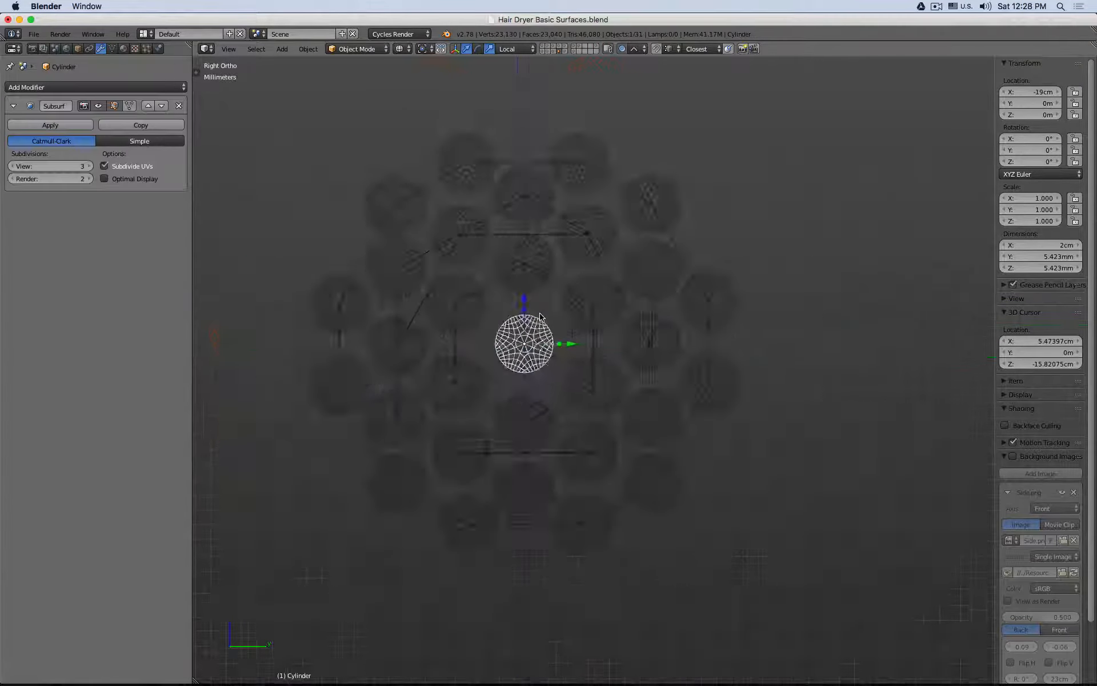
key("shift+d")
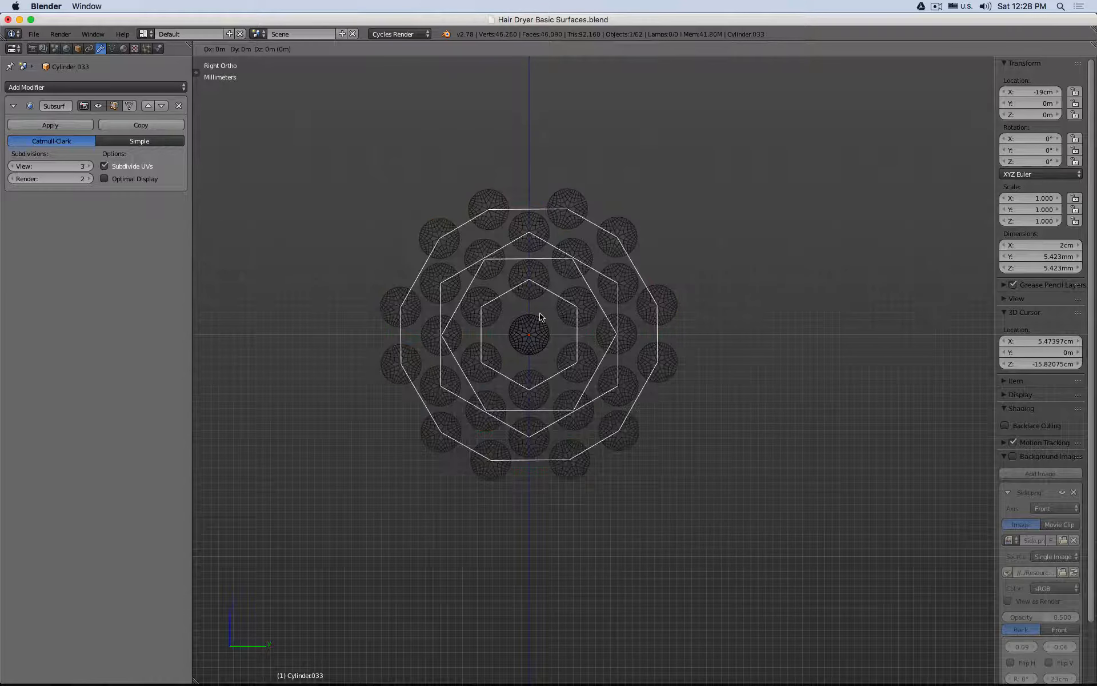
right_click(544, 319)
key("m")
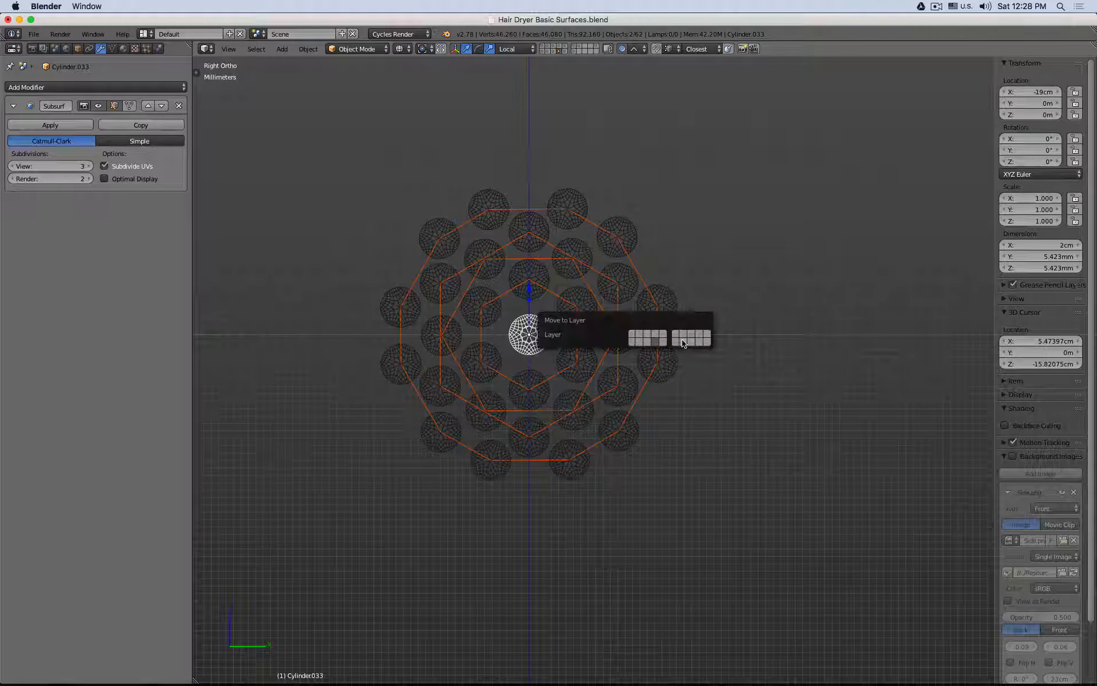
left_click(682, 340)
left_click(578, 51)
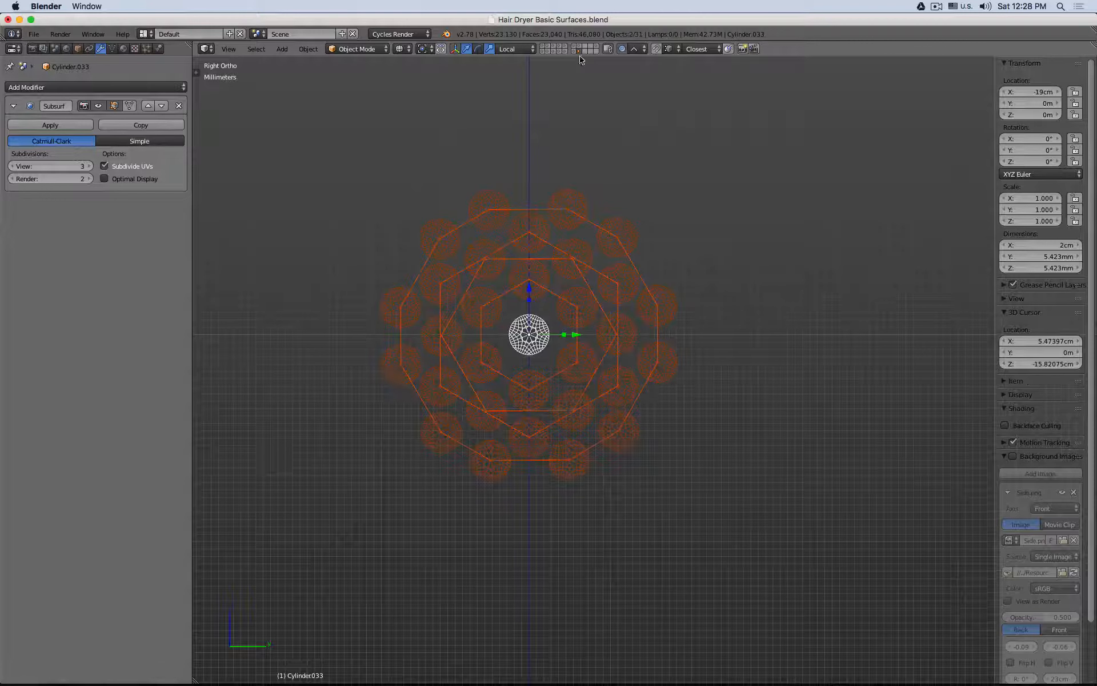
Step: Edit the duplicated guide mesh: join the two uppermost vertices of the outer ring and select the whole ring
right_click(588, 222)
key("Tab")
right_click(490, 209)
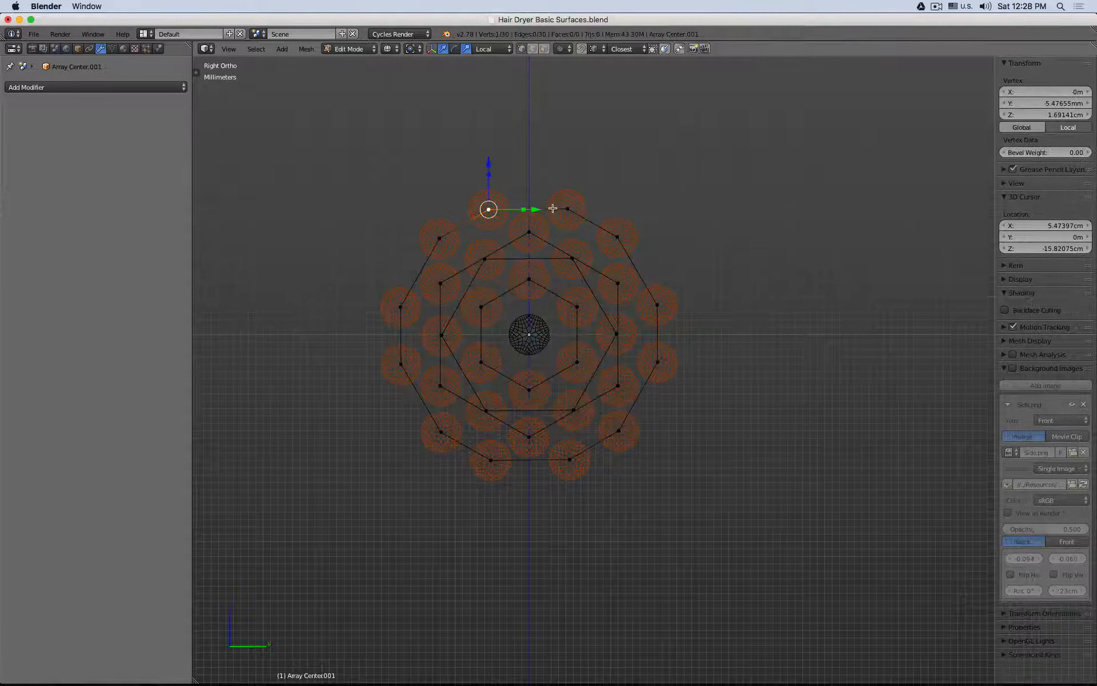
right_click(574, 210, "alt")
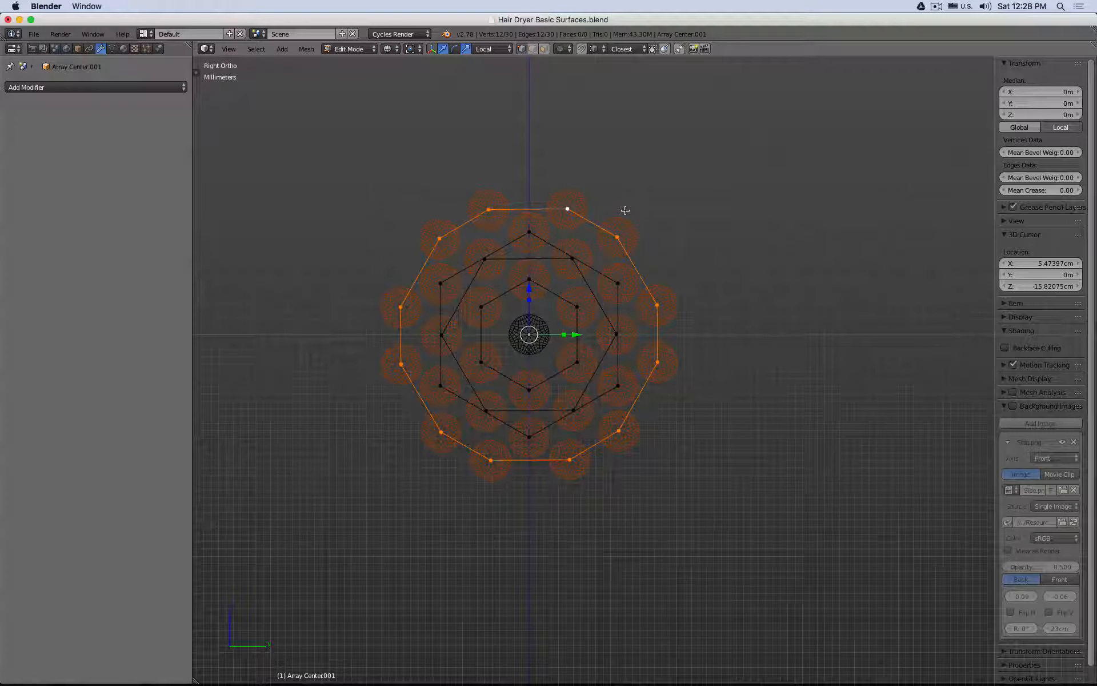
Step: Extrude the outer ring and scale it outward twice to add two more concentric rings of cylinders
key("e")
key("s")
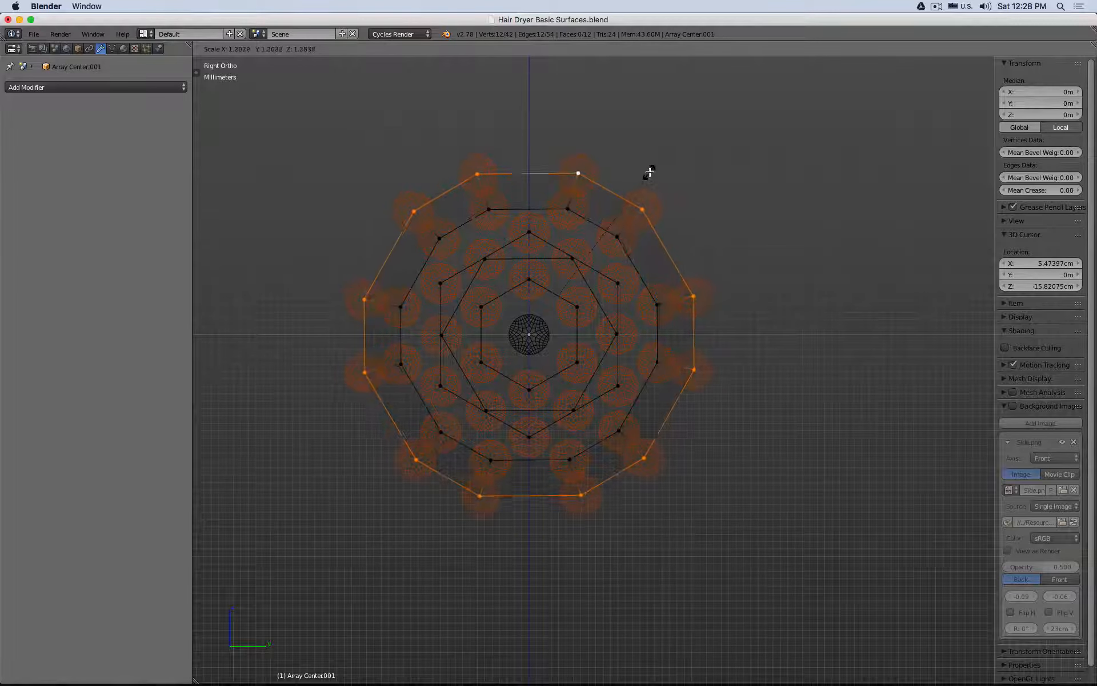
left_click(652, 166)
key("e")
key("s")
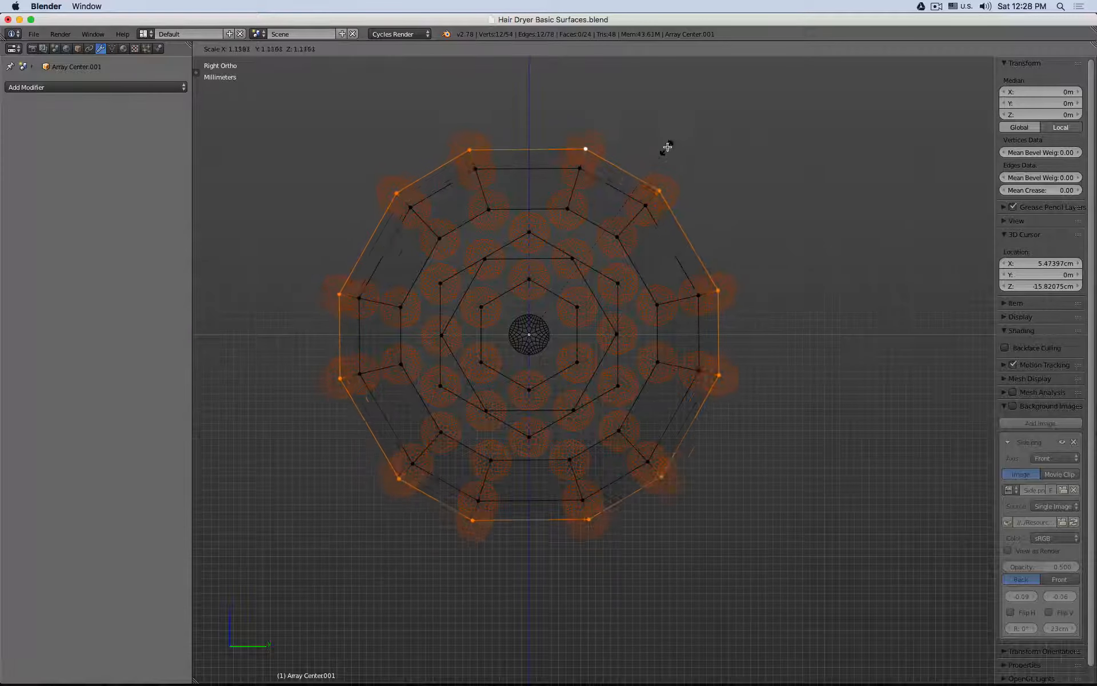
left_click(681, 126)
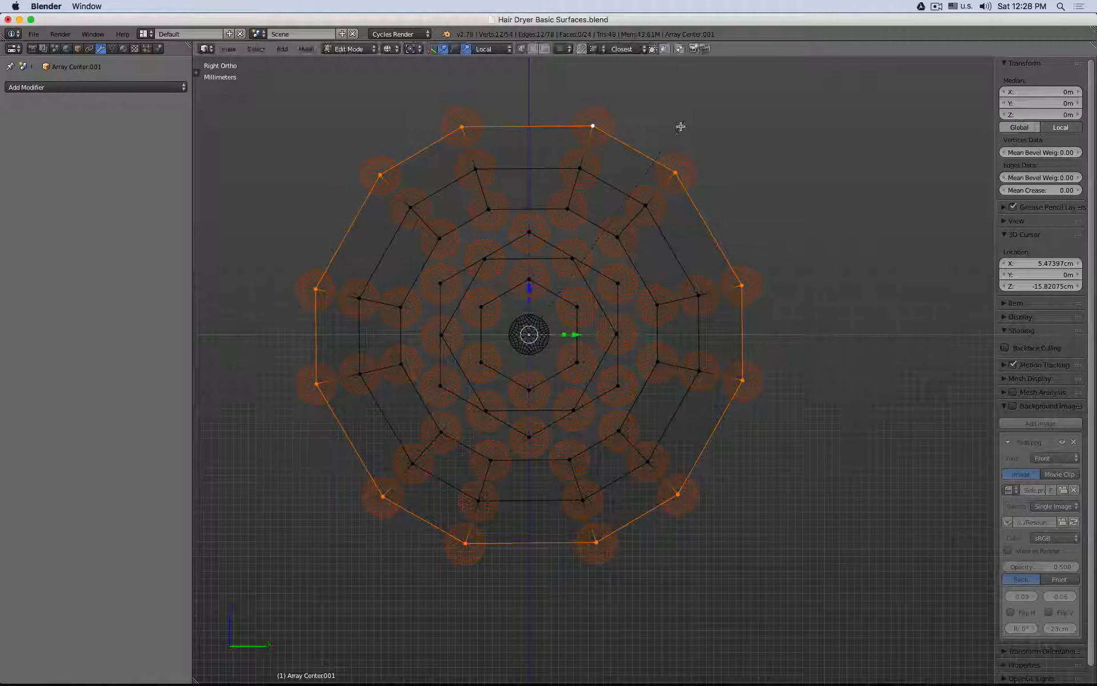
Step: In solid shading, delete only the faces of the entire guide mesh and return to Object Mode
key("z")
key("a")
key("a")
key("x")
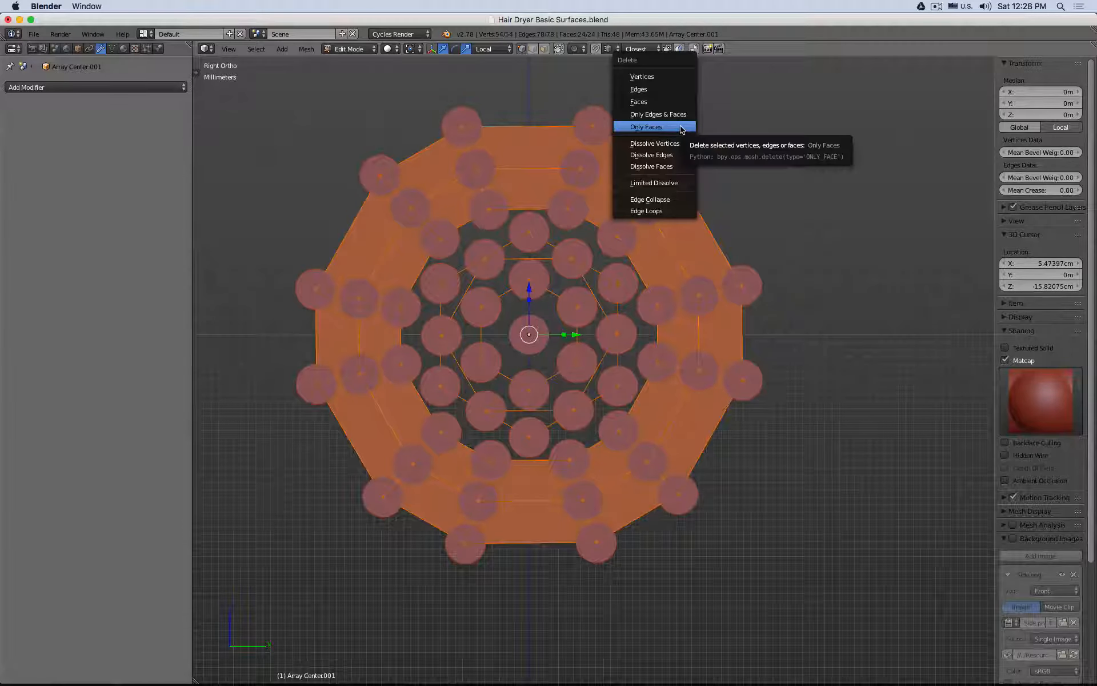
left_click(682, 127)
middle_click_drag(637, 147, 715, 264)
key("KP_1")
key("KP_3")
key("Tab")
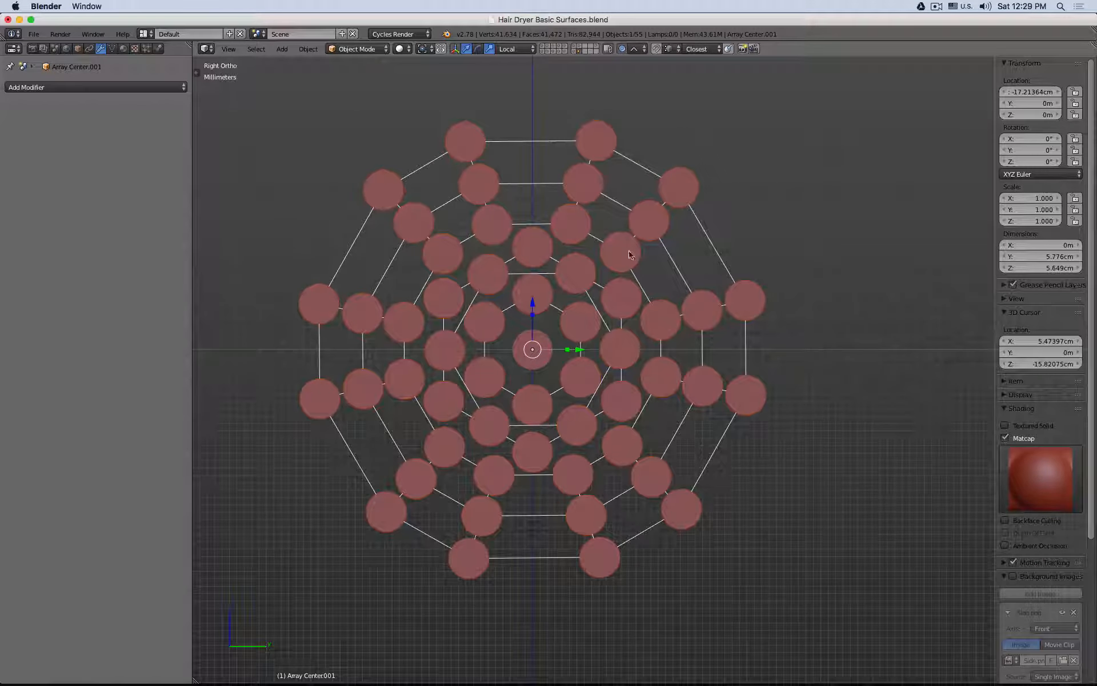
Step: Make the guide mesh's duplicates real and delete the leftover guide mesh
left_click(312, 48)
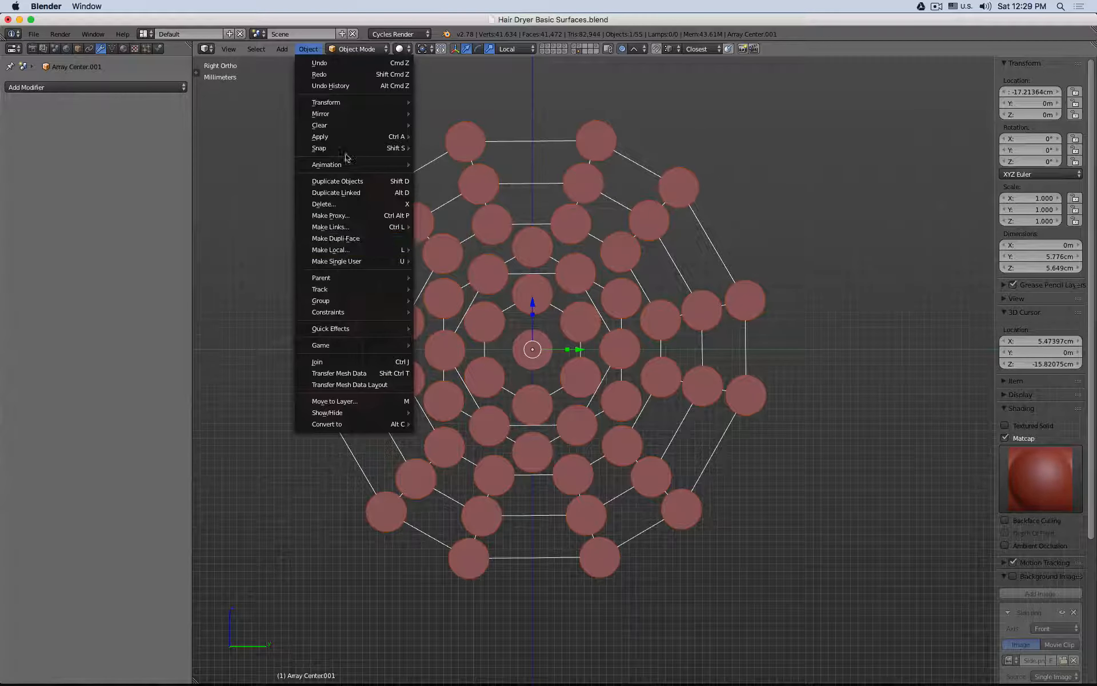
mouse_move(346, 137)
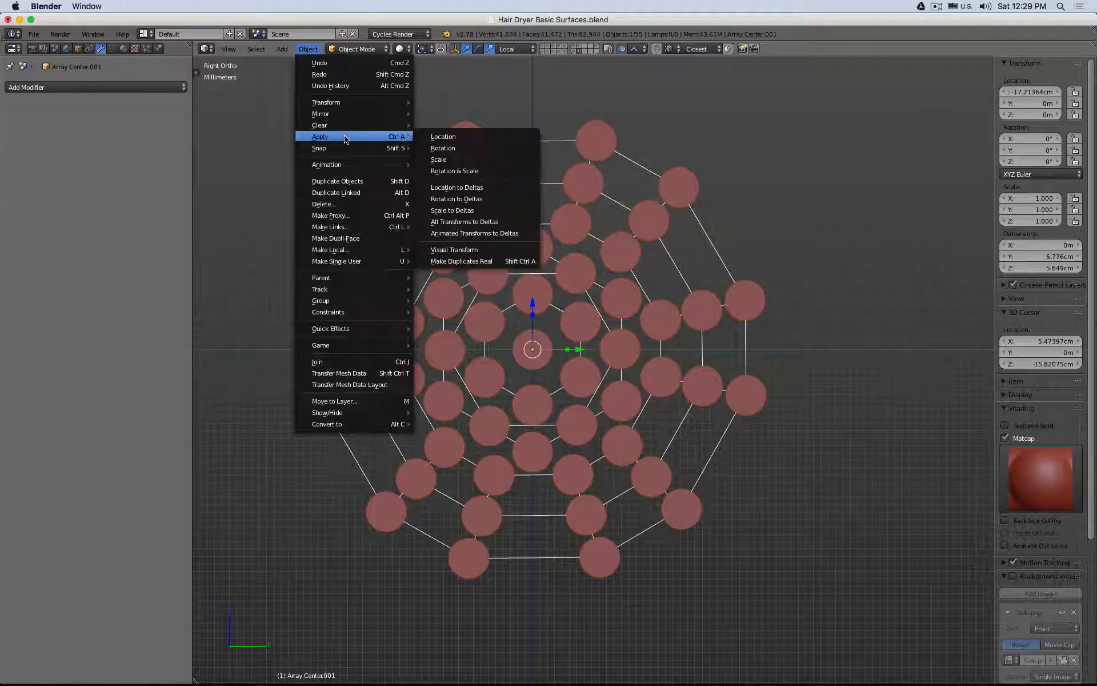
left_click(504, 262)
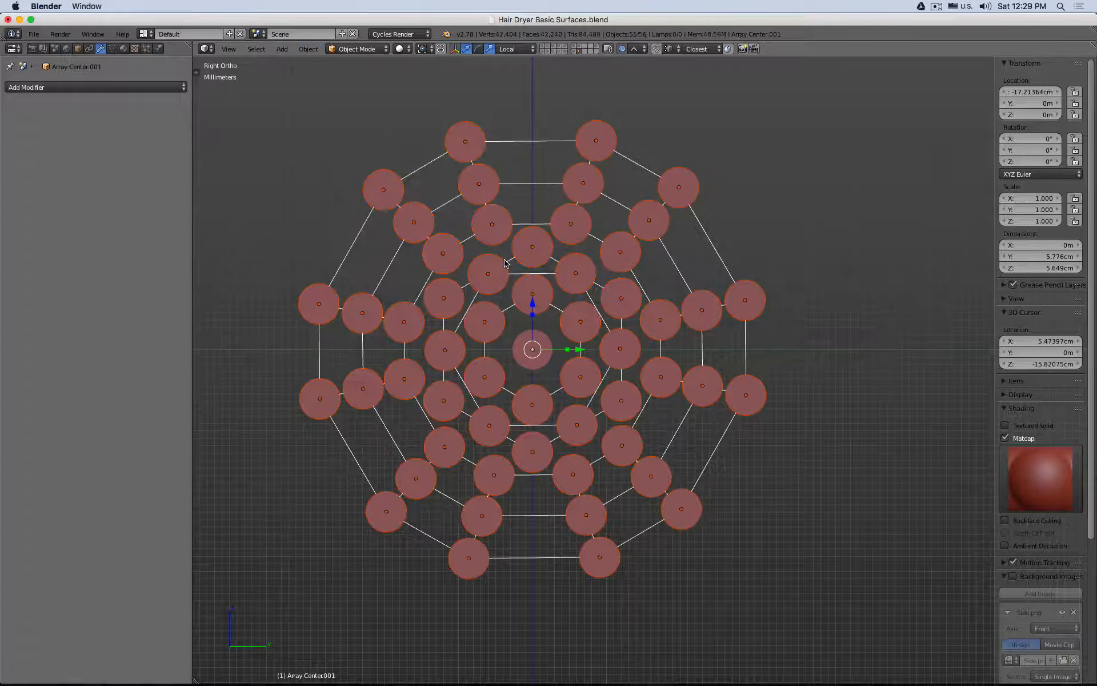
right_click(519, 184)
key("x")
left_click(532, 177)
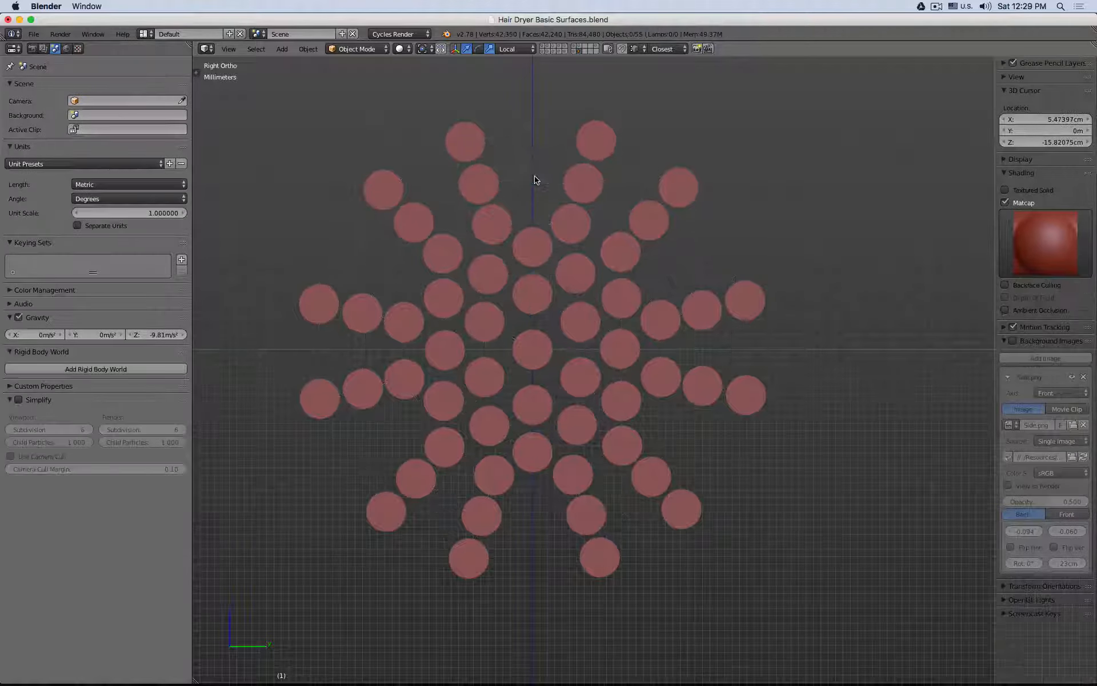
Step: Select various cylinders one at a time to check that each is an independent object
right_click(599, 146)
right_click(584, 184)
right_click(572, 225)
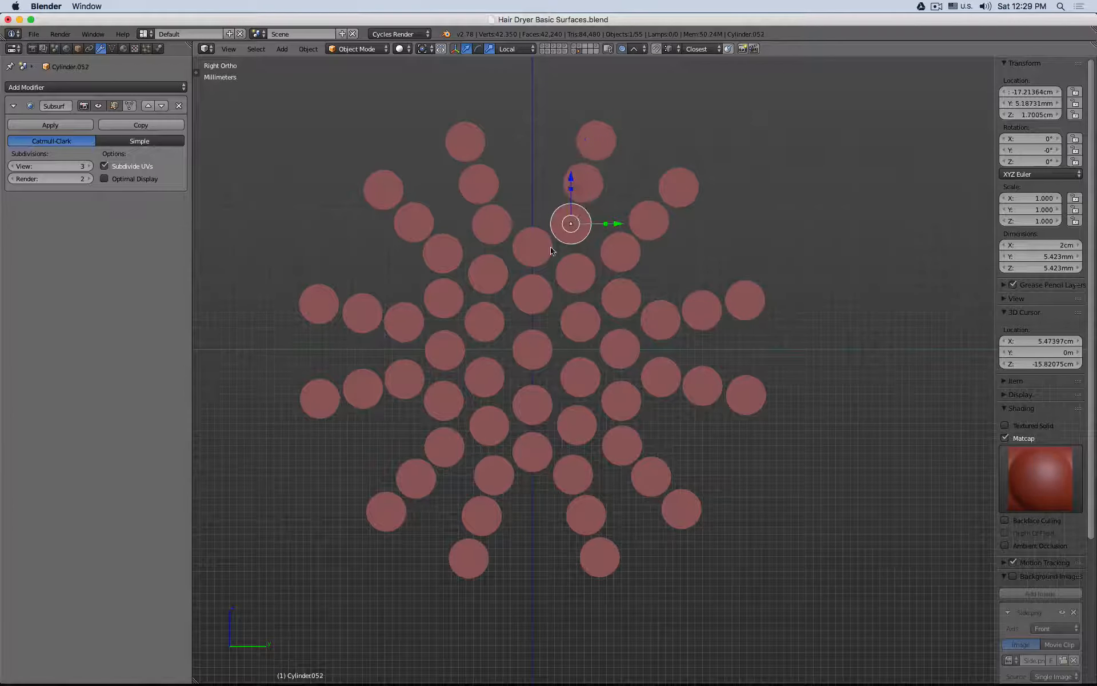
right_click(538, 248)
right_click(490, 226)
right_click(444, 253)
right_click(484, 322)
right_click(532, 293)
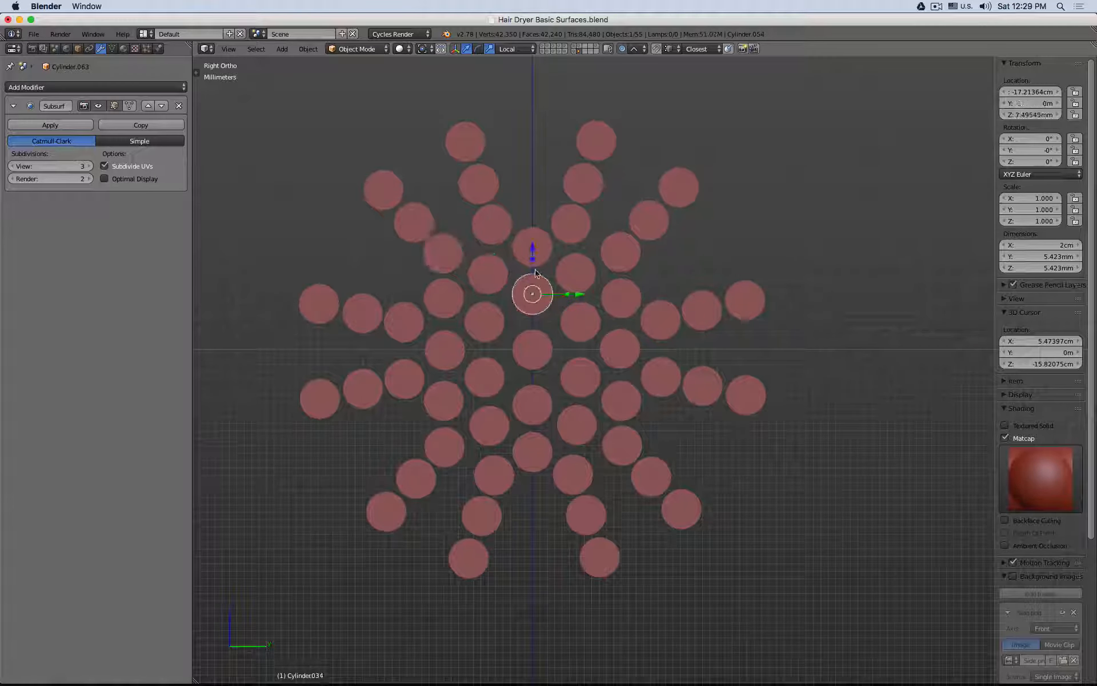
Step: Select all twelve cylinders of the outermost ring together
right_click(592, 146)
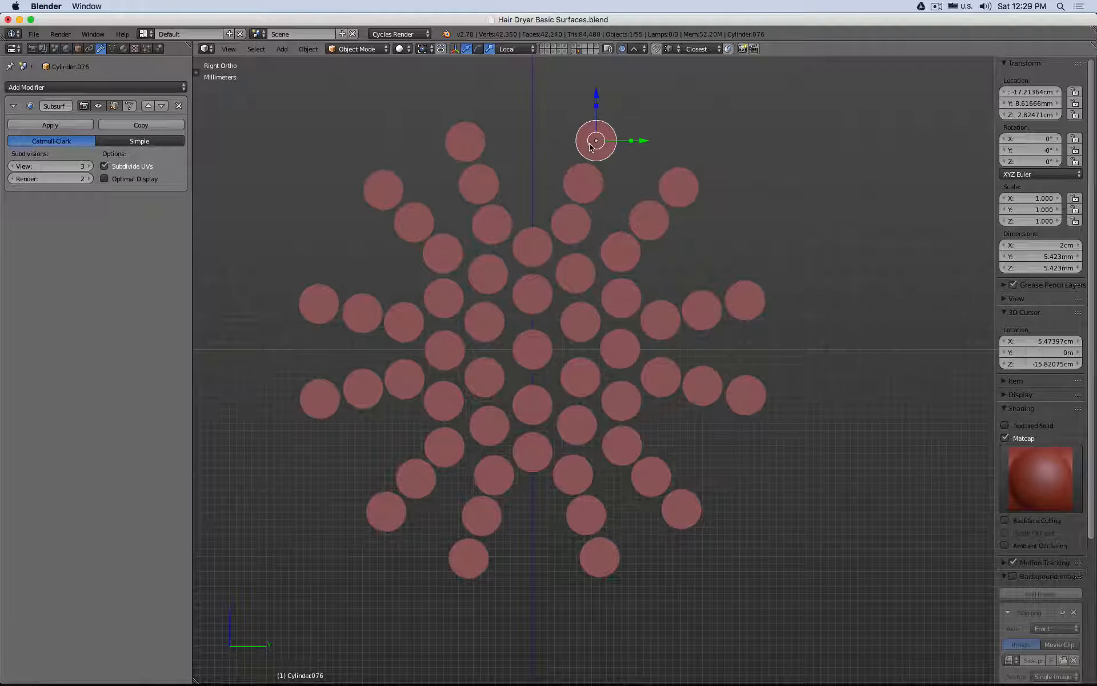
right_click(463, 138, "shift")
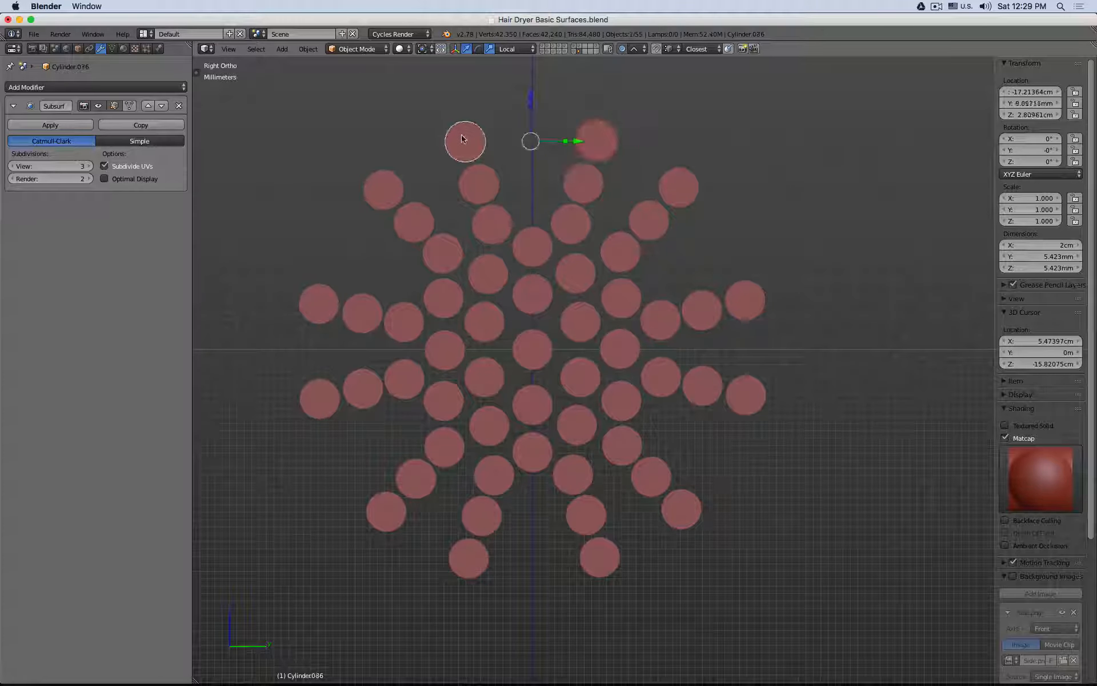
right_click(380, 194, "shift")
right_click(321, 306, "shift")
right_click(320, 401, "shift")
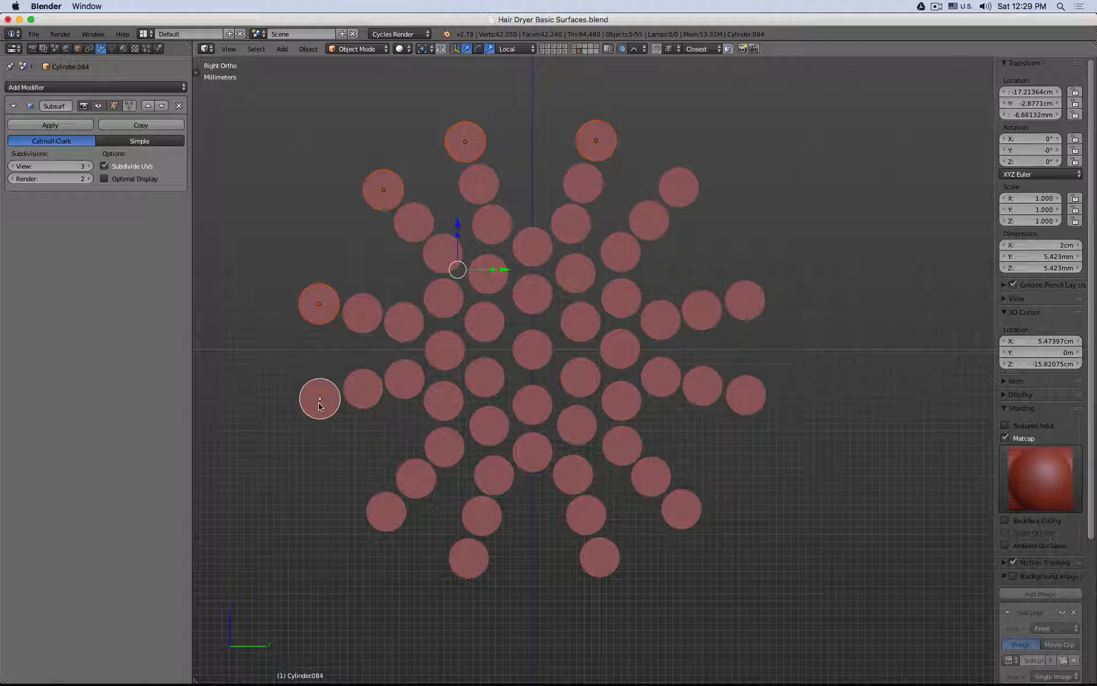
right_click(387, 512, "shift")
right_click(468, 558, "shift")
right_click(600, 557, "shift")
right_click(681, 509, "shift")
right_click(746, 395, "shift")
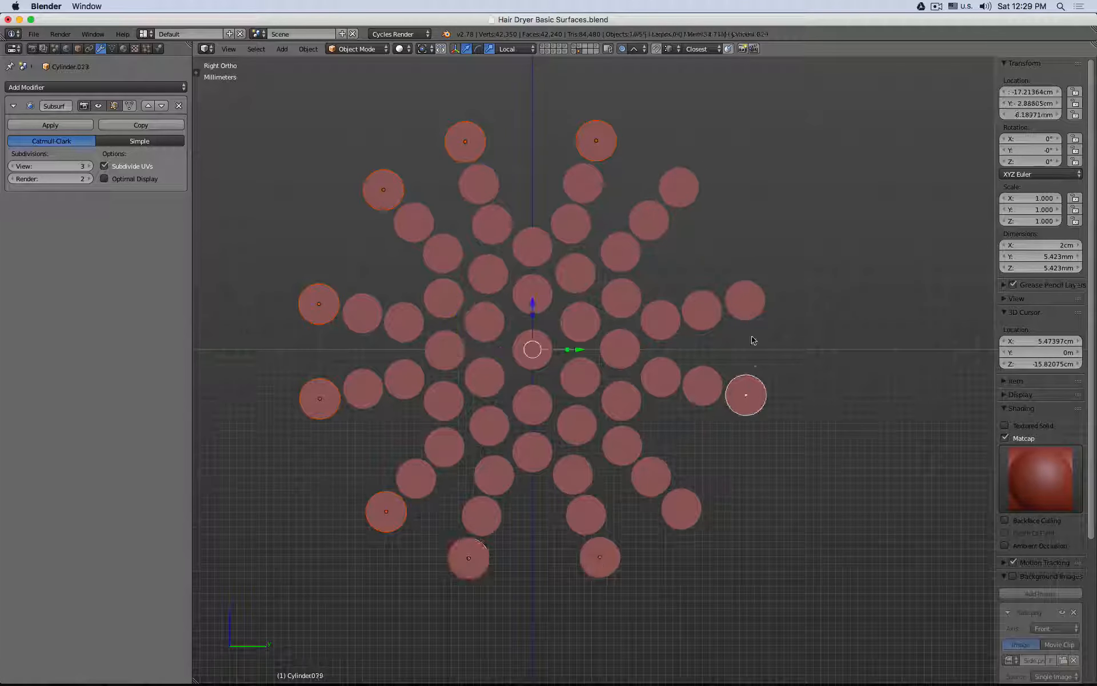
right_click(745, 300, "shift")
right_click(679, 187, "shift")
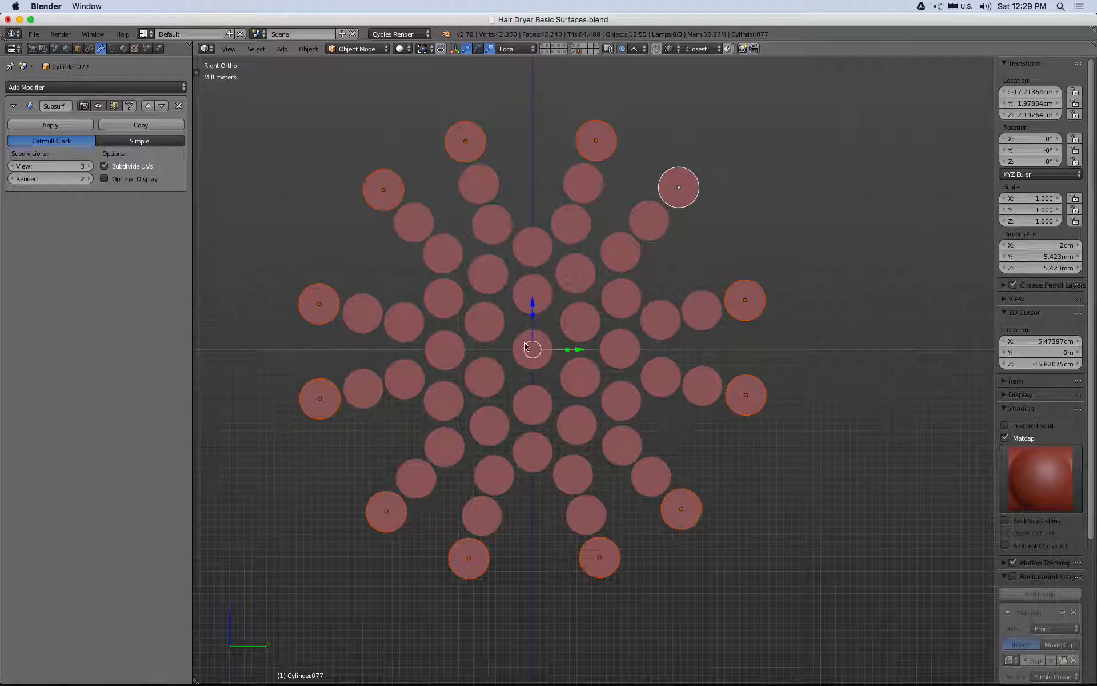
Step: Try scaling the outermost ring about the shared centre with linear proportional editing, varying the influence size and scaling both inward and outward
left_click(639, 50)
left_click(645, 50)
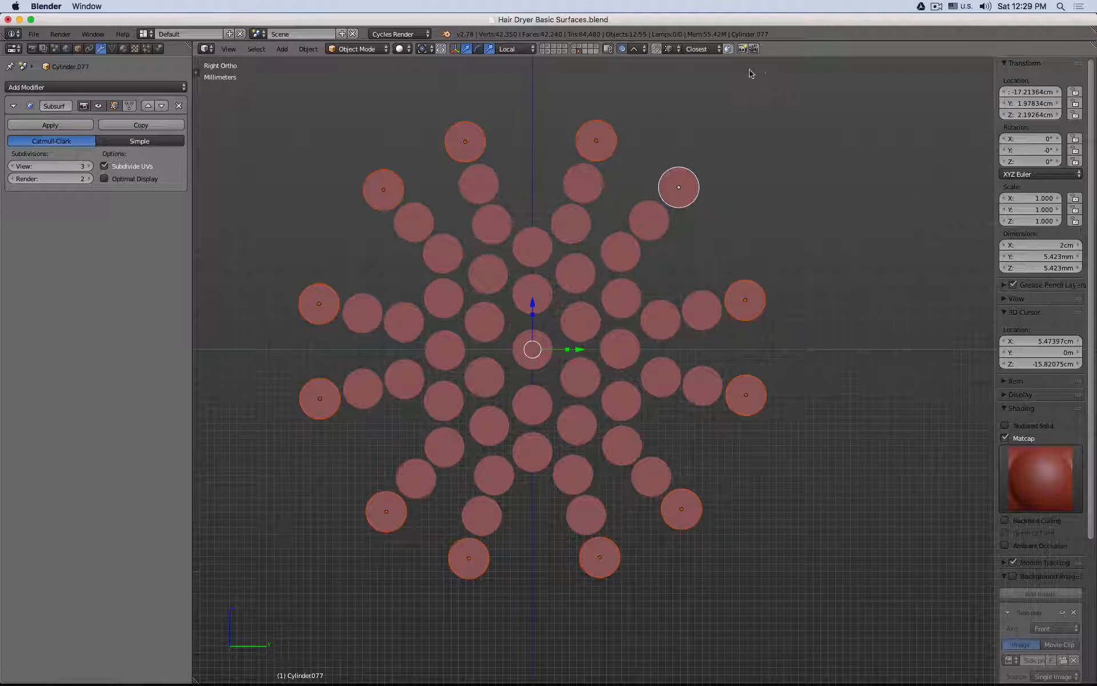
left_click(634, 50)
key("s")
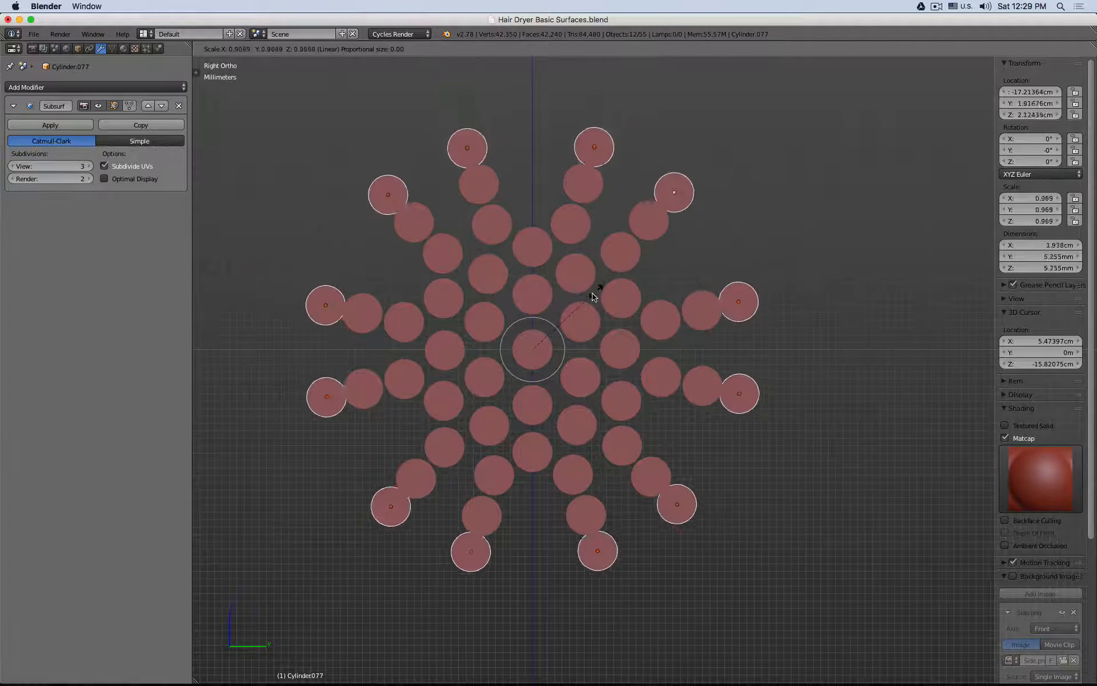
scroll(597, 293, "down", 5)
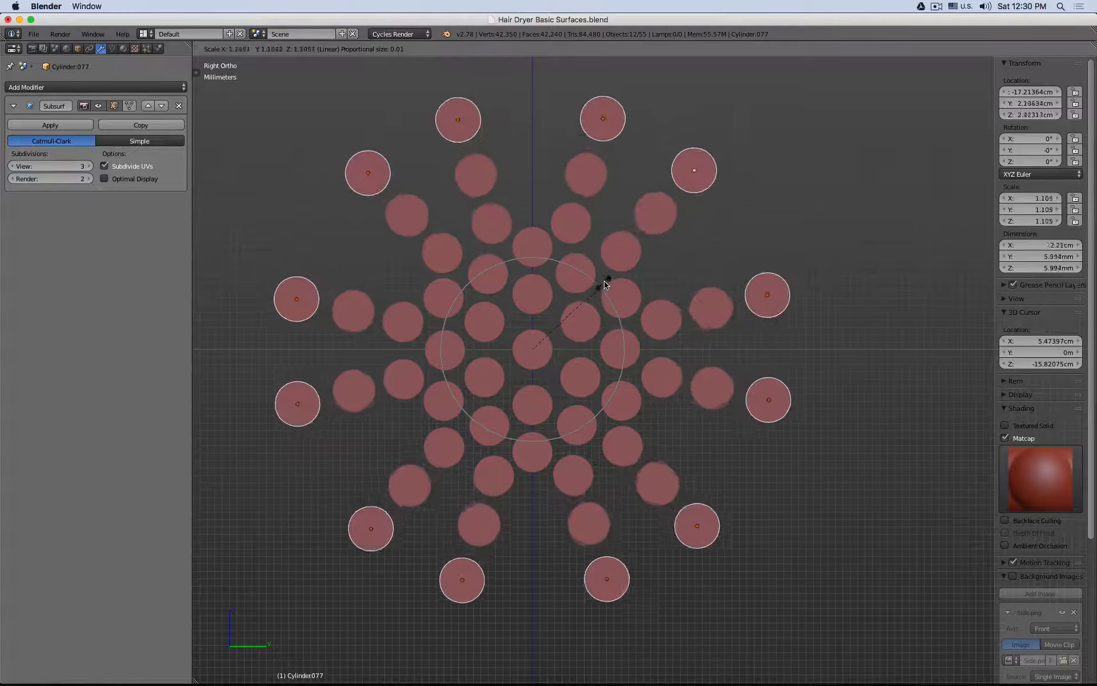
scroll(607, 285, "down", 6)
scroll(607, 285, "up", 4)
scroll(606, 286, "up", 3)
scroll(606, 287, "down", 8)
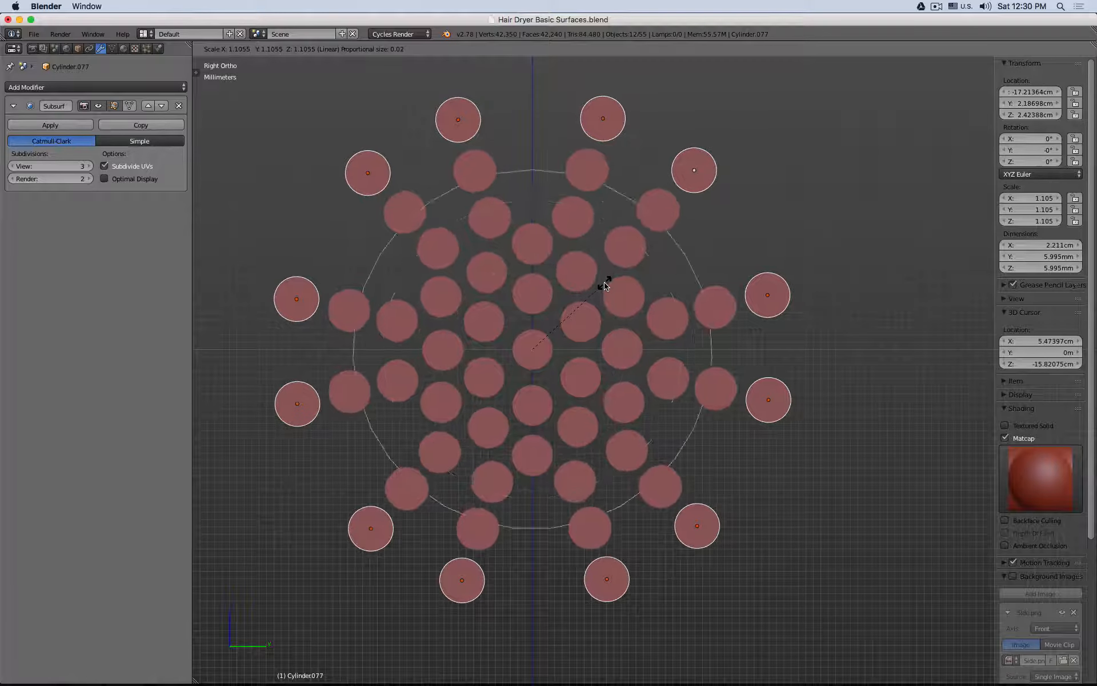
scroll(606, 287, "up", 3)
scroll(606, 287, "down", 4)
scroll(606, 287, "up", 3)
scroll(602, 283, "down", 5)
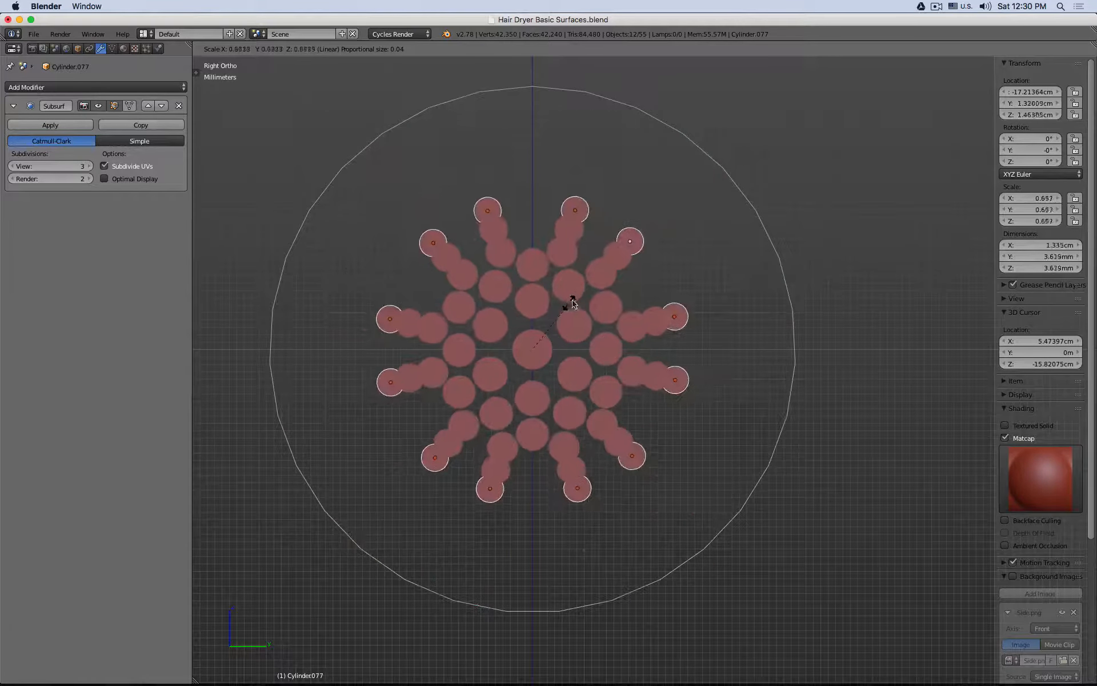
scroll(594, 291, "up", 6)
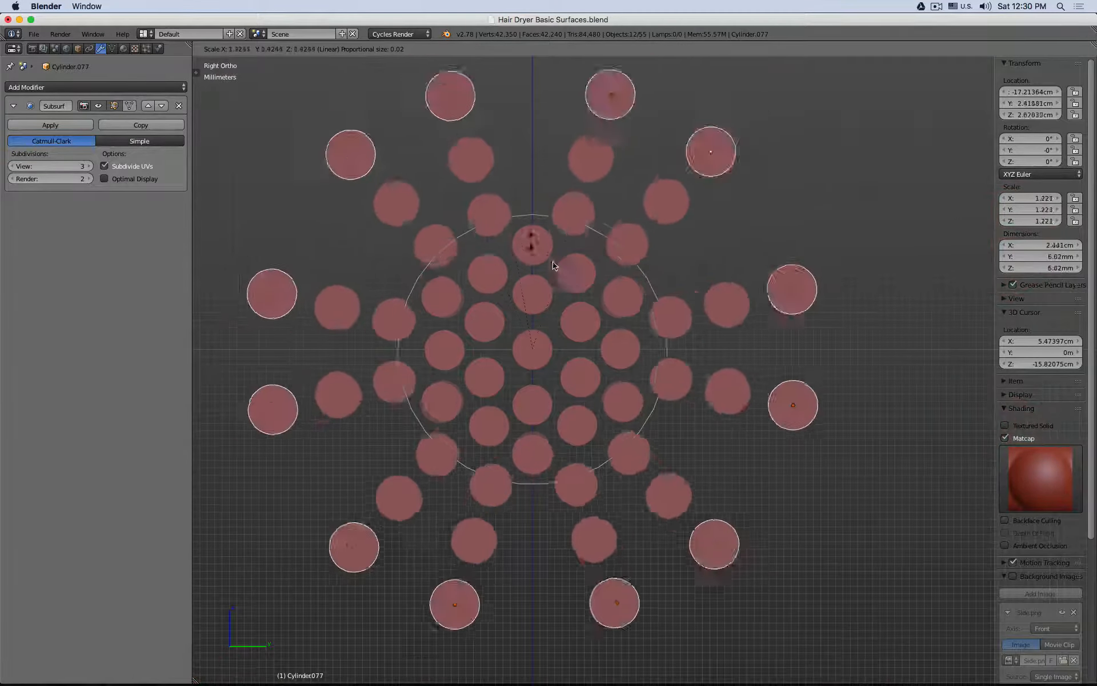
scroll(544, 286, "down", 4)
scroll(544, 285, "up", 6)
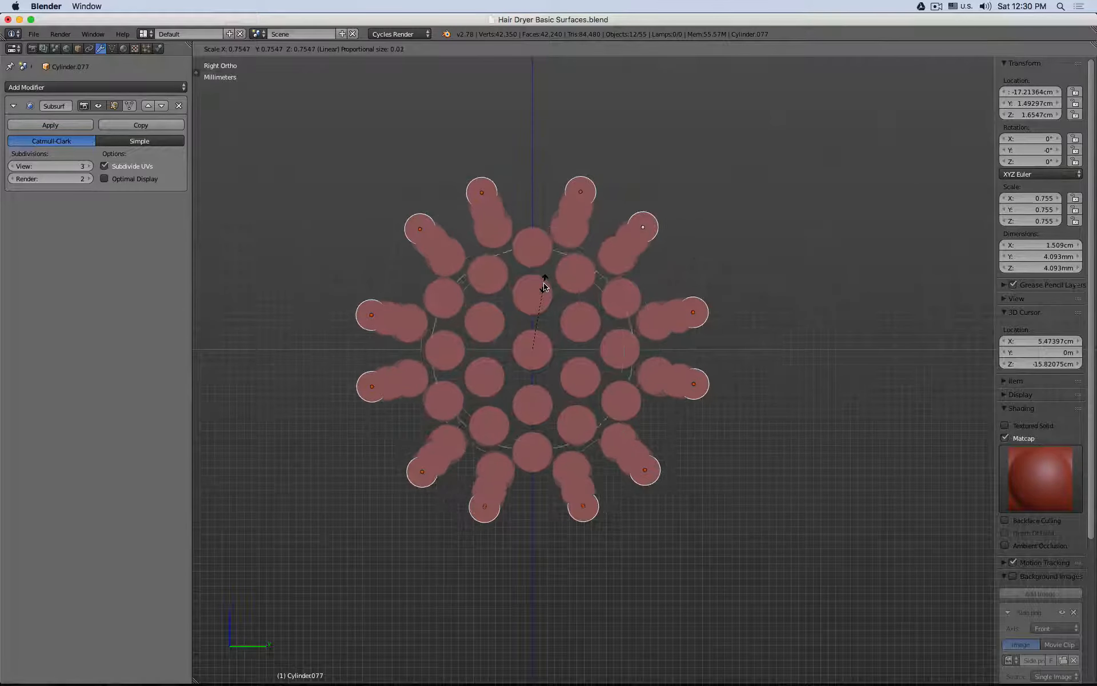
scroll(544, 286, "down", 6)
scroll(544, 286, "down", 10)
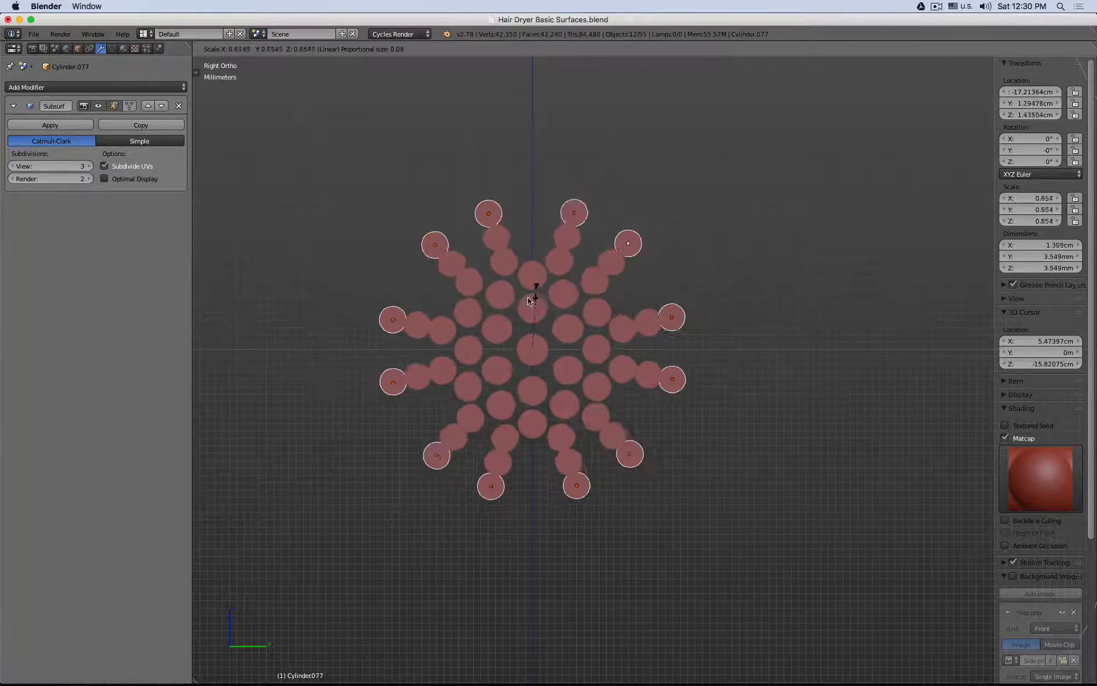
scroll(551, 277, "up", 20)
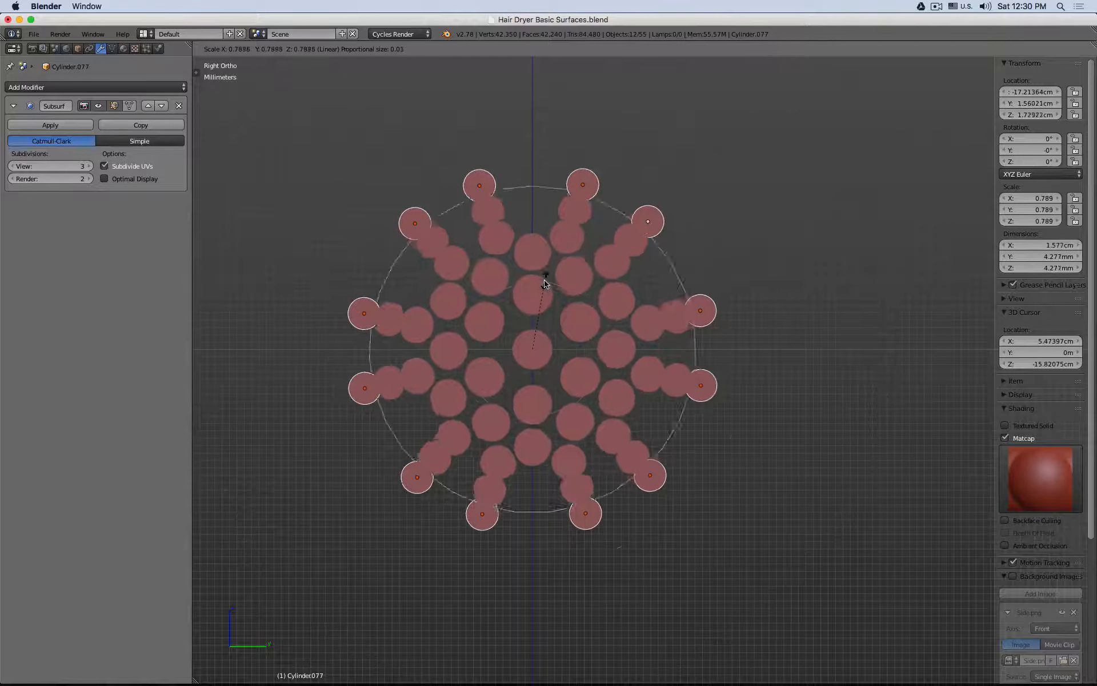
scroll(562, 311, "down", 5)
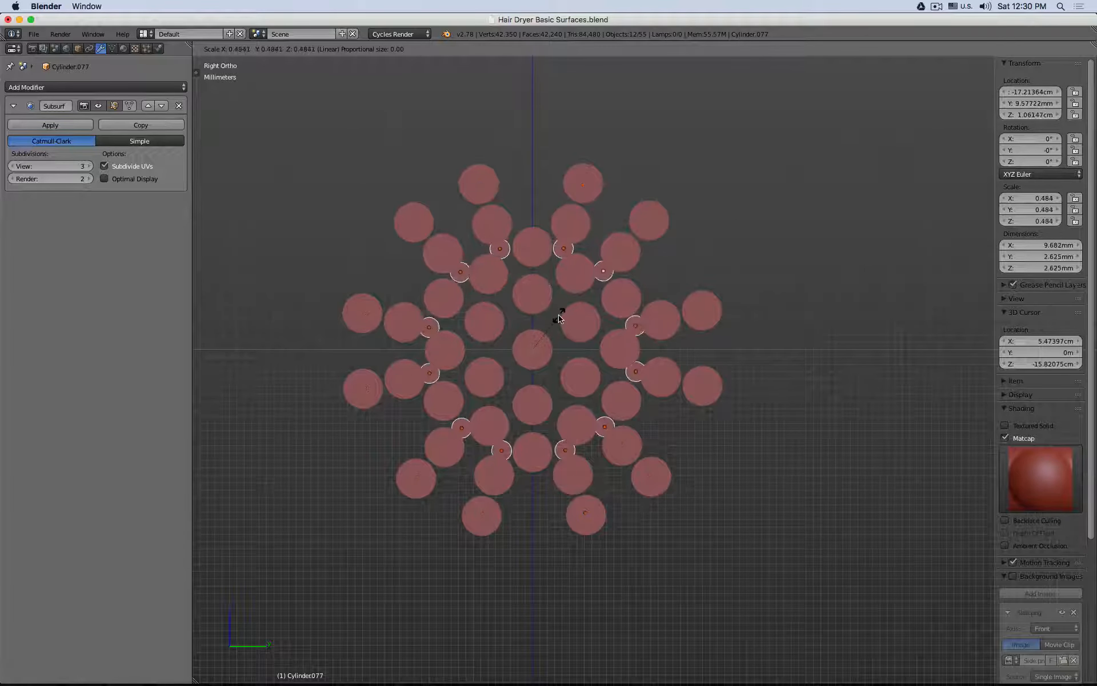
scroll(606, 300, "down", 20)
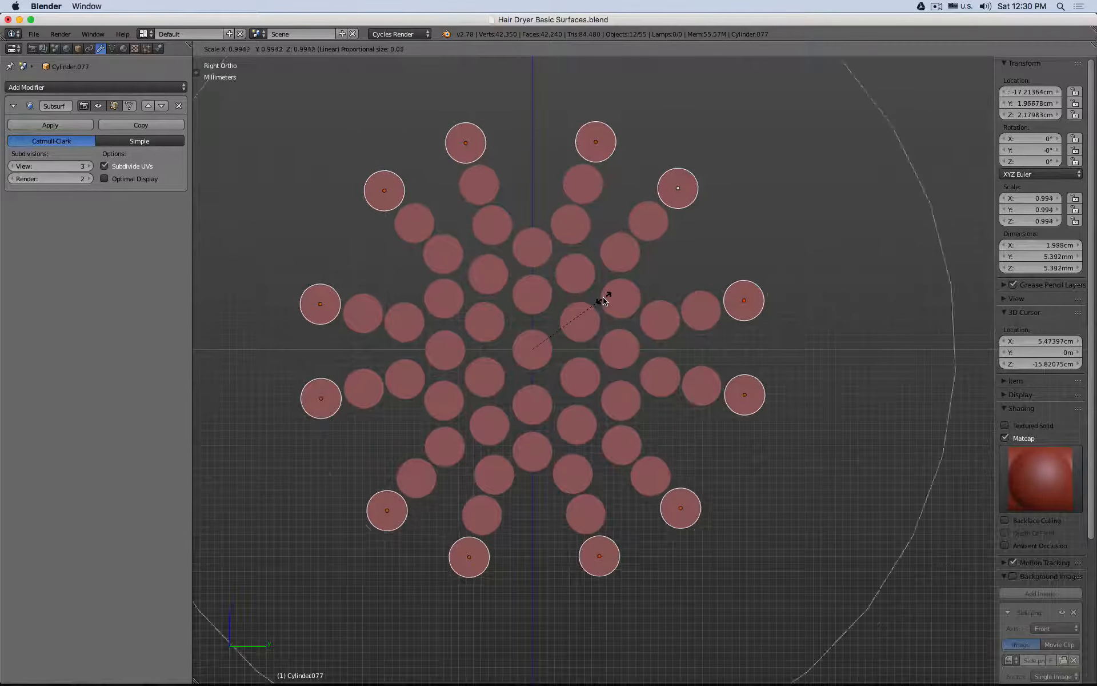
scroll(604, 300, "up", 18)
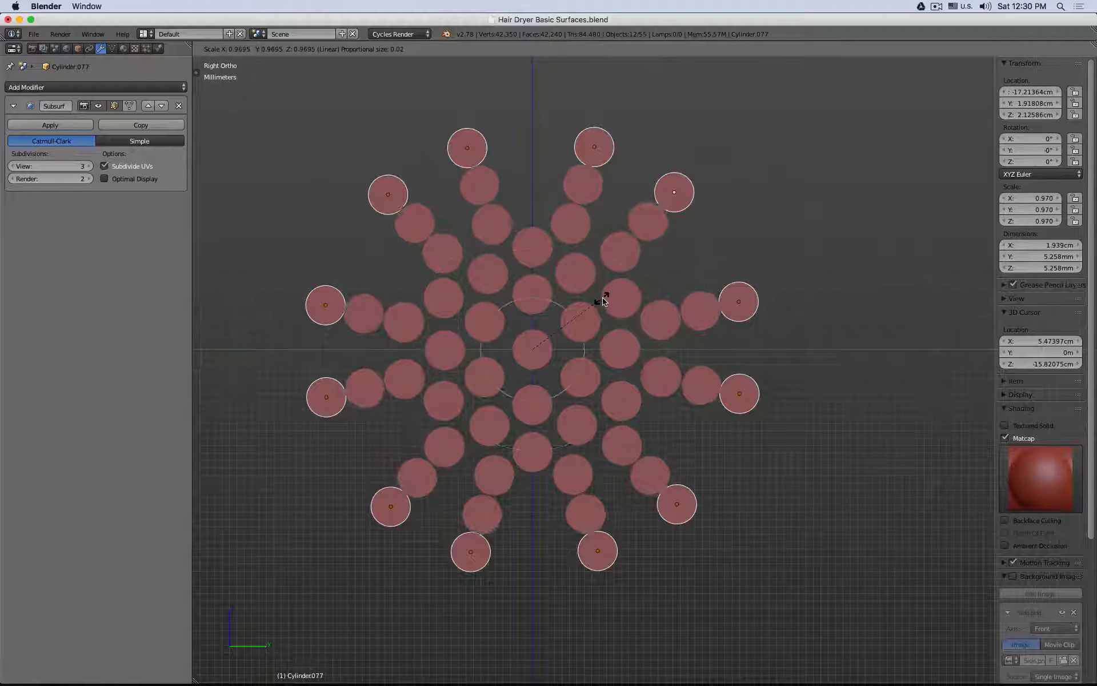
scroll(606, 298, "up", 8)
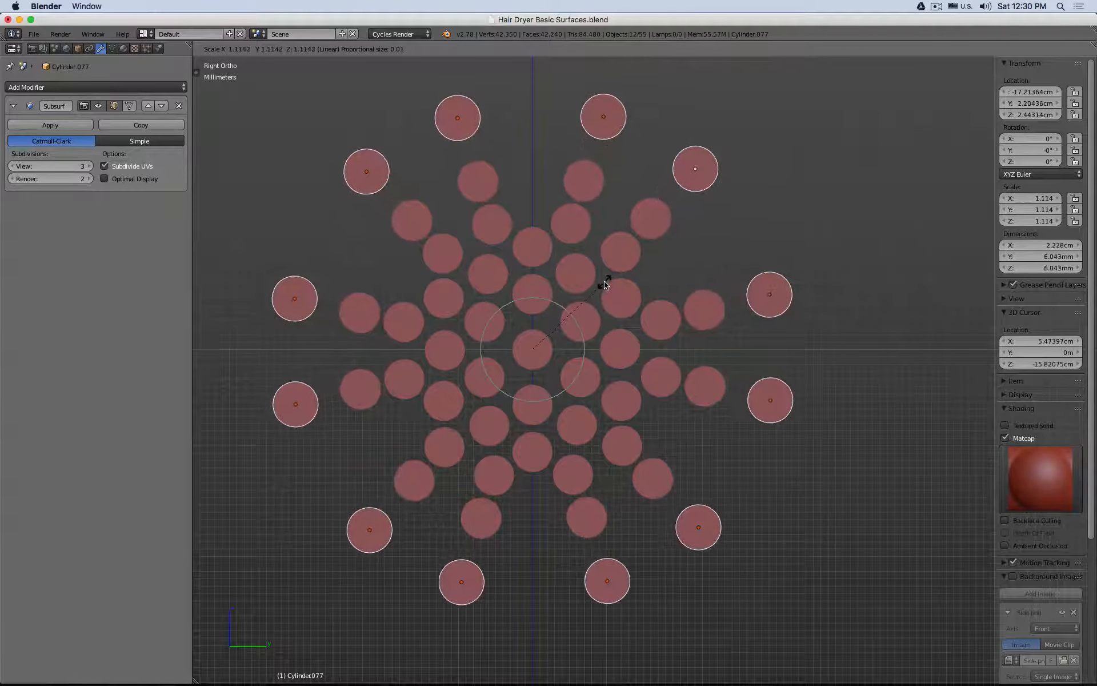
right_click(595, 297)
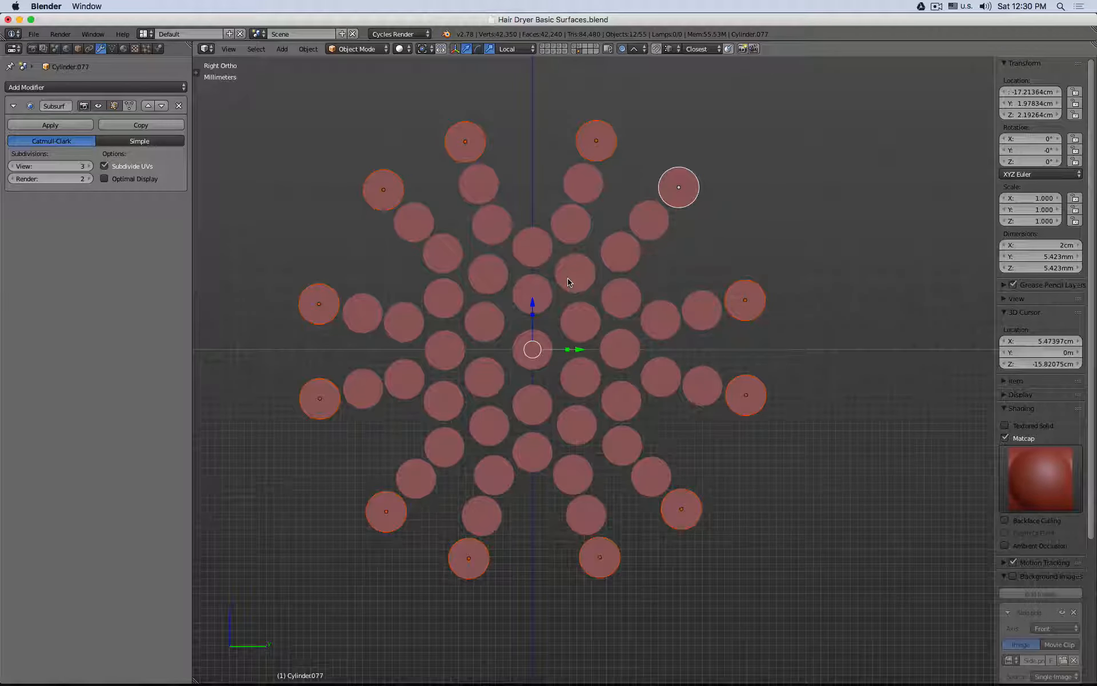
Step: Using Individual Origins as the pivot, scale the outermost cylinders to about 0.506 with linear proportional editing at a proportional size of 0.02
left_click(424, 50)
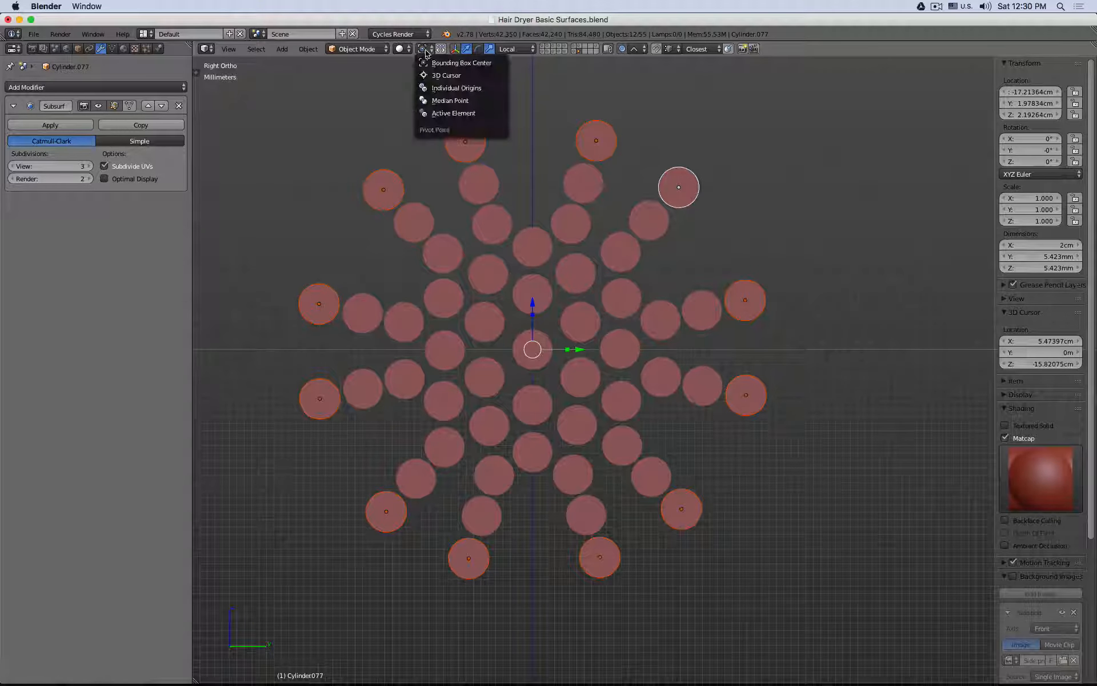
left_click(487, 88)
key("s")
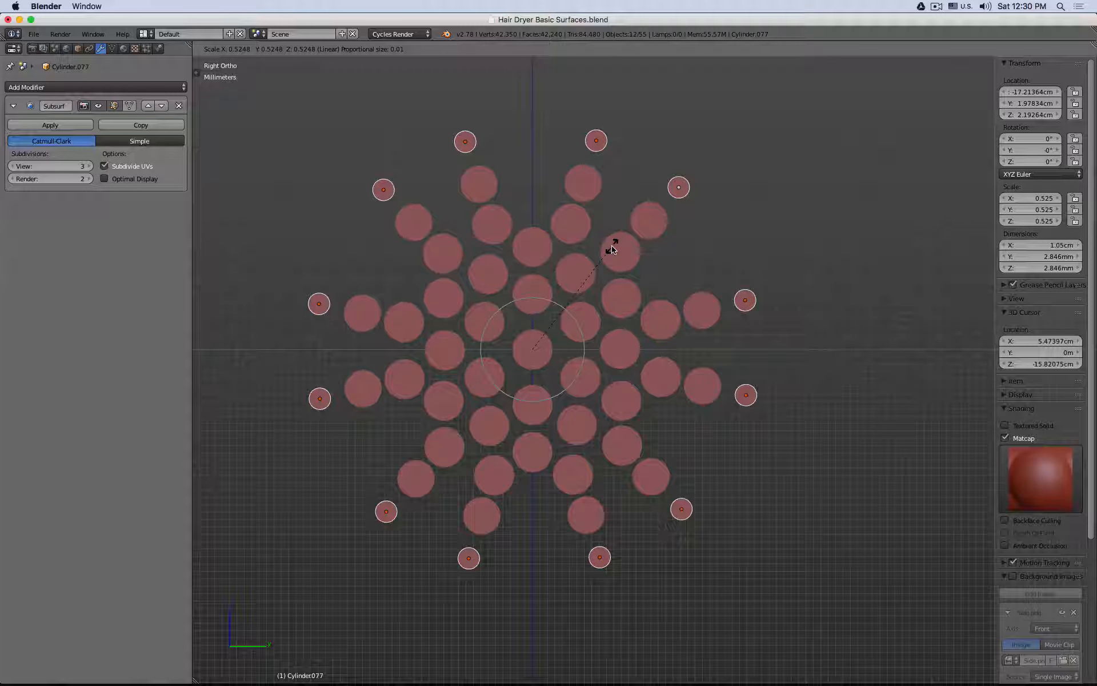
scroll(612, 248, "down", 5)
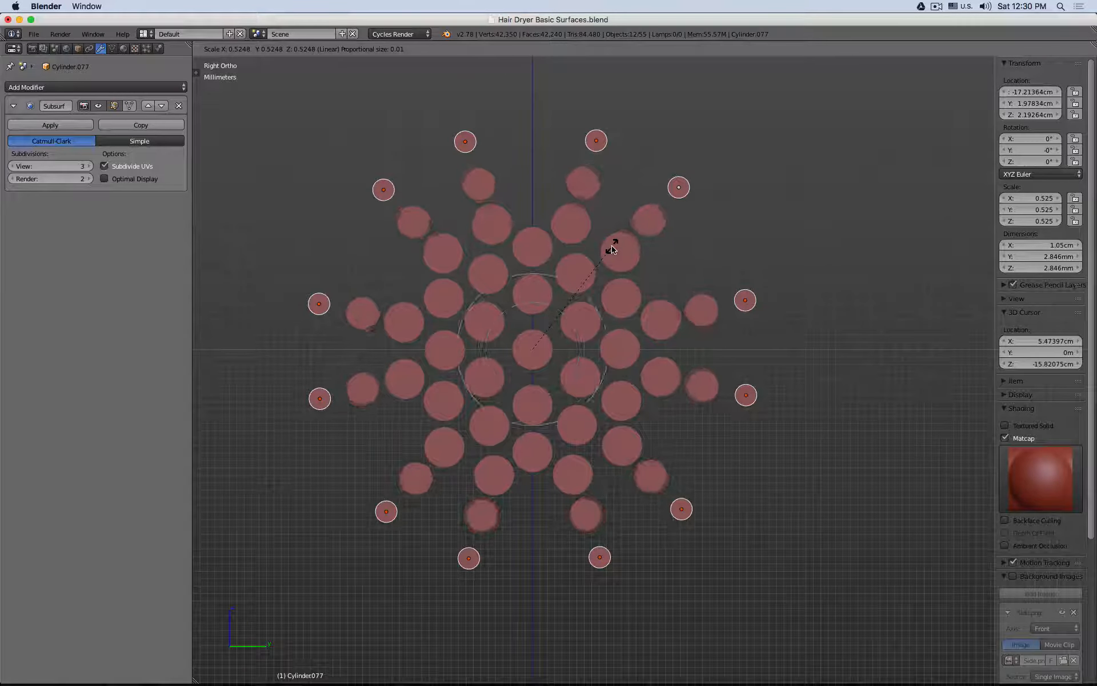
scroll(612, 247, "up", 2)
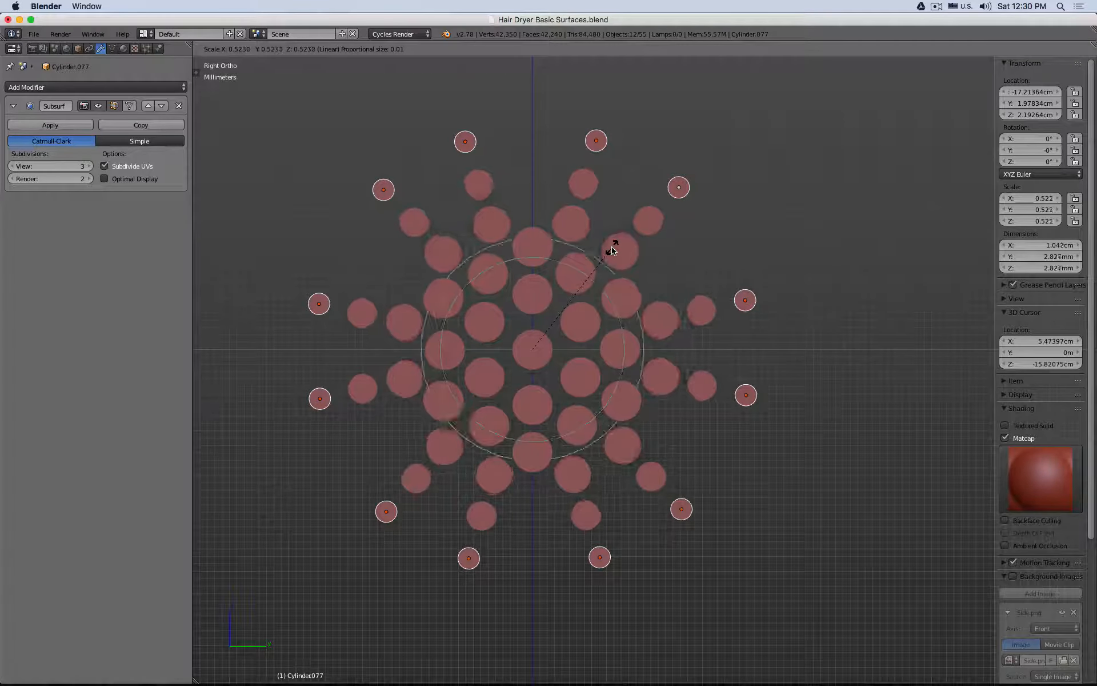
scroll(611, 247, "down", 7)
scroll(612, 247, "up", 2)
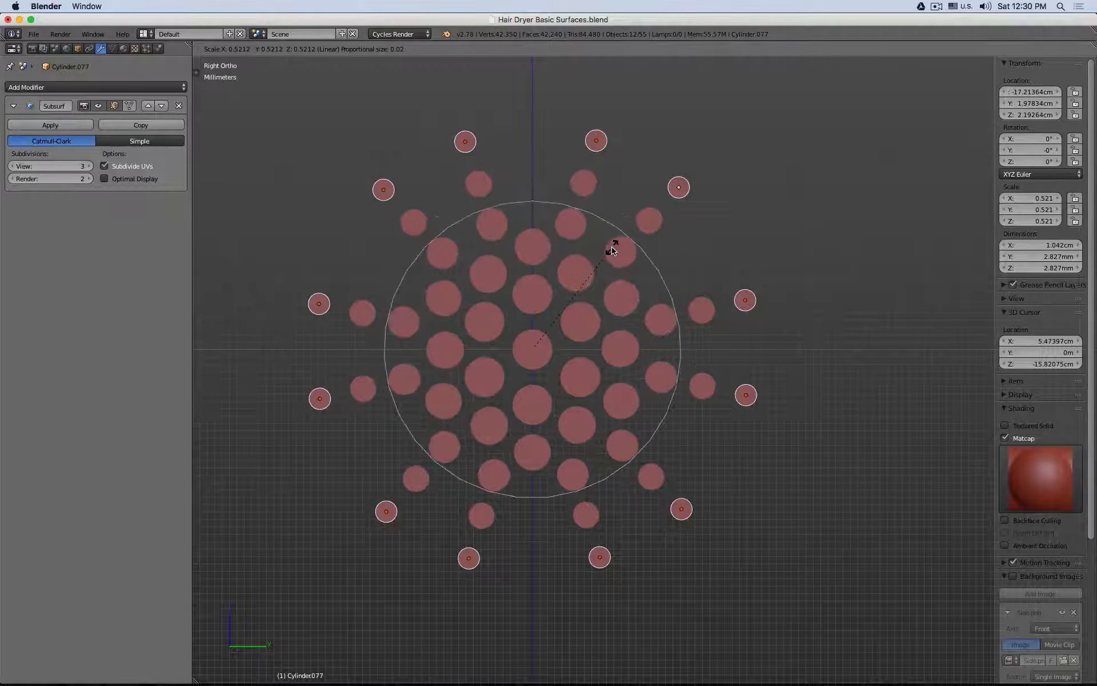
scroll(611, 248, "down", 3)
scroll(612, 247, "up", 1)
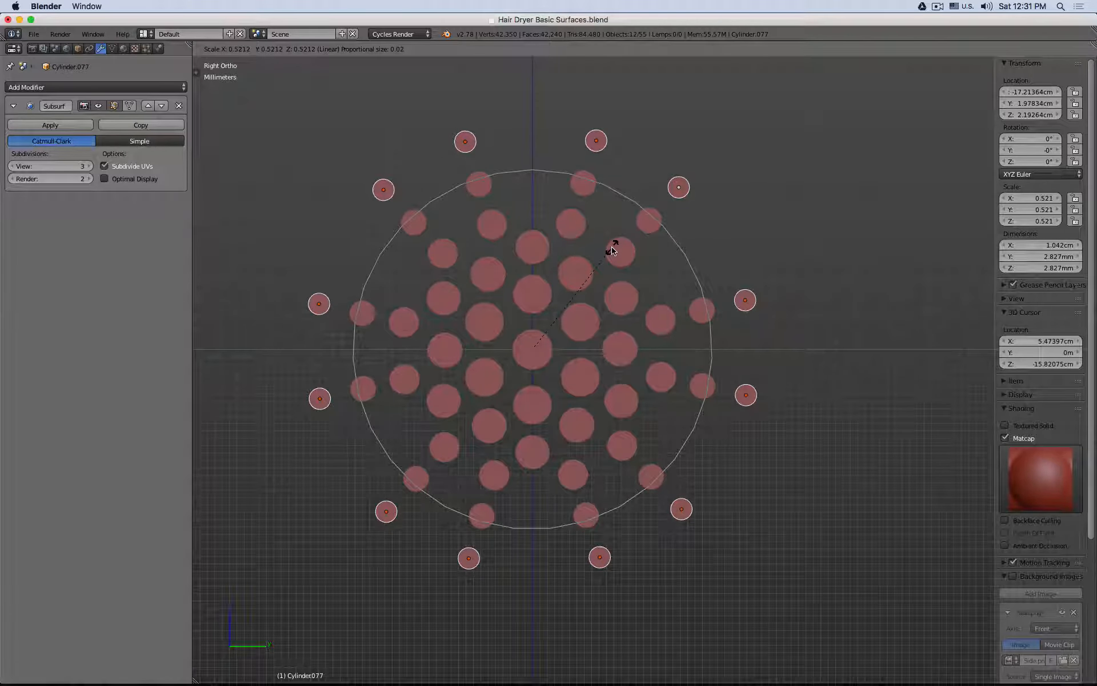
scroll(611, 248, "down", 1)
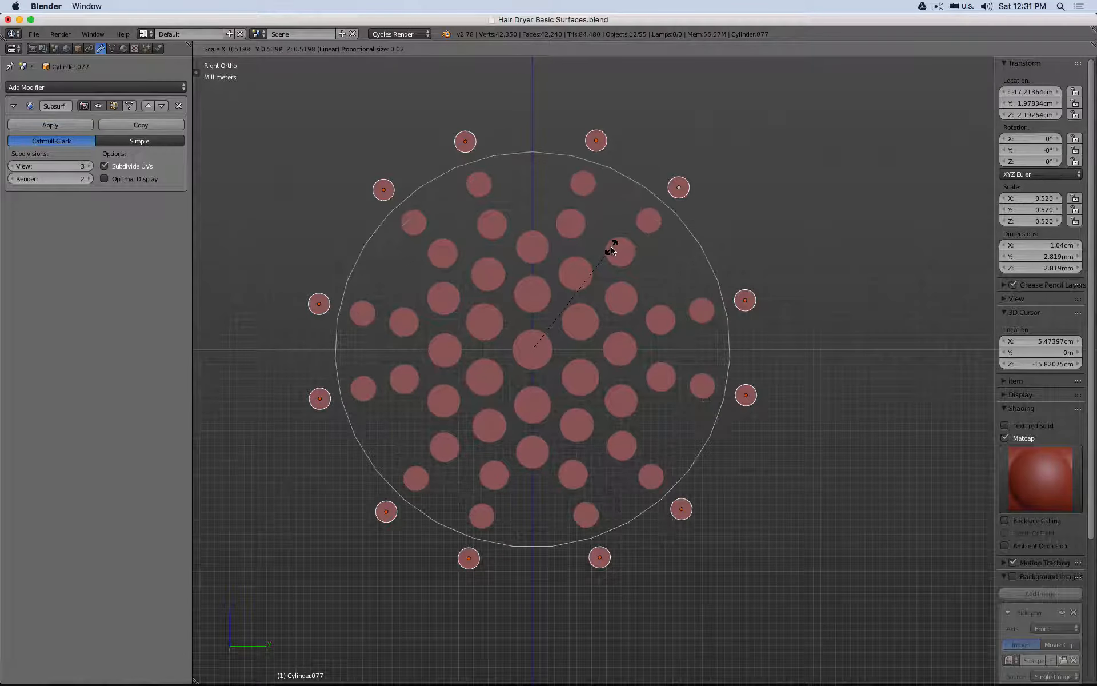
scroll(613, 248, "up", 1)
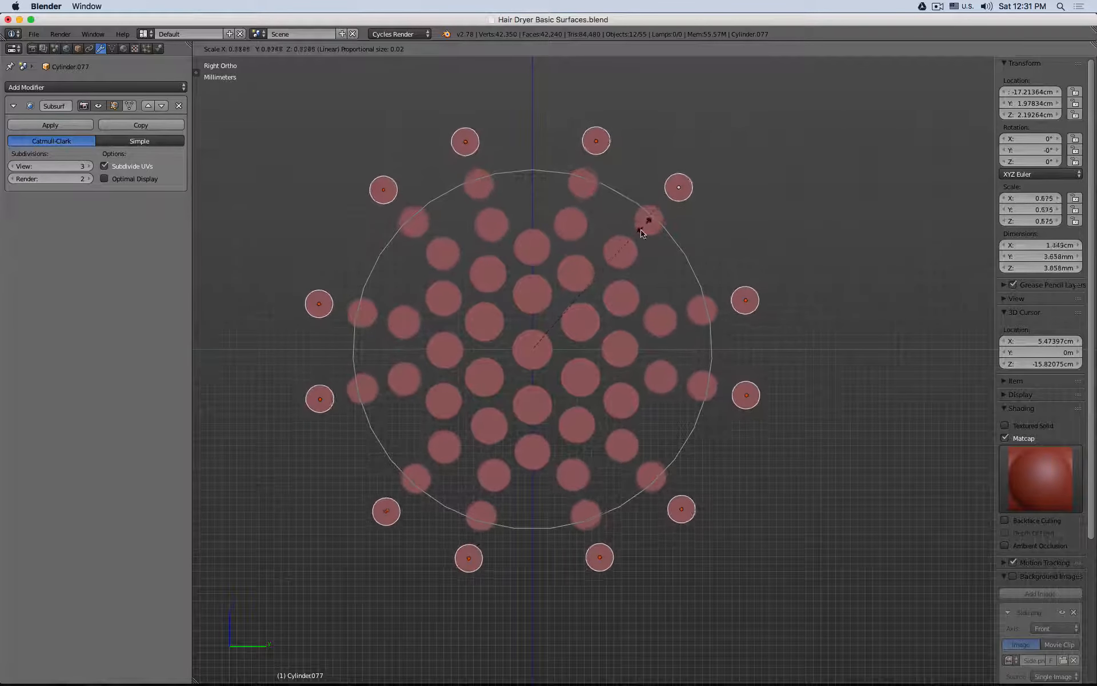
left_click(618, 260)
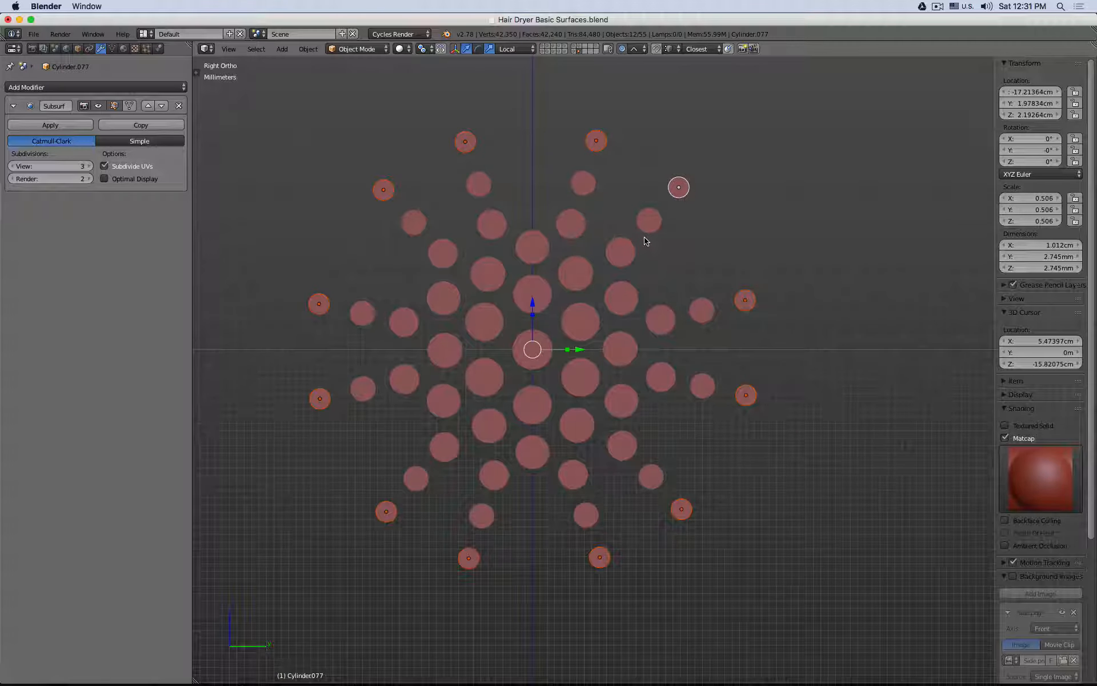
Step: Set the pivot point to Bounding Box Center and try scaling the outermost ring inward with proportional editing
left_click(424, 48)
left_click(434, 65)
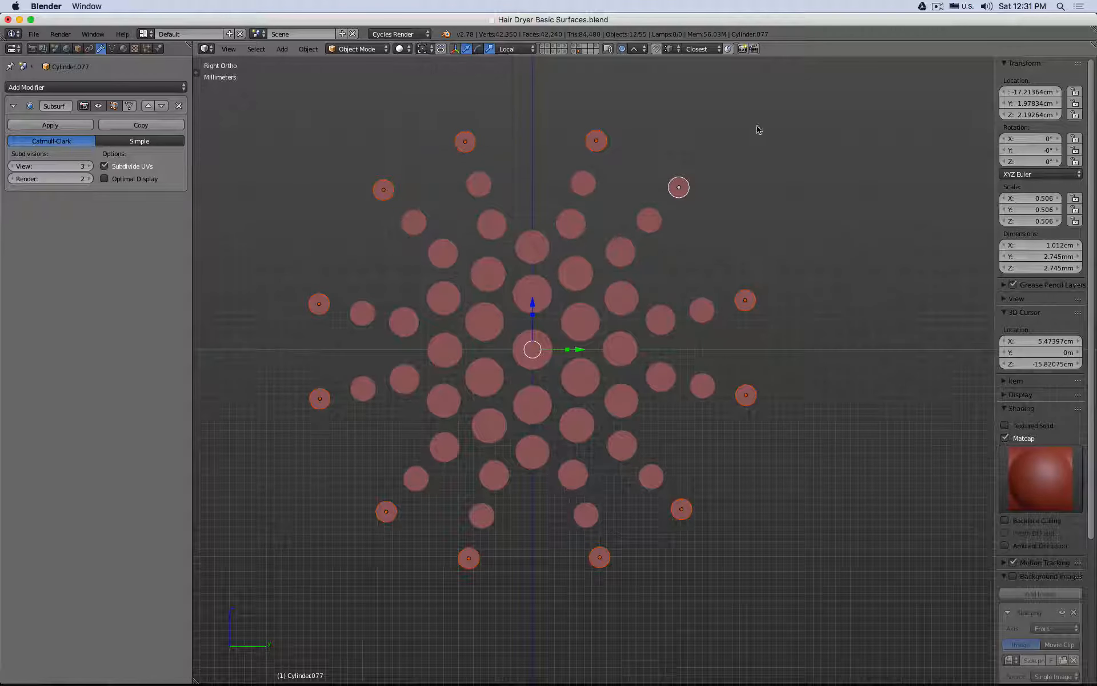
key("s")
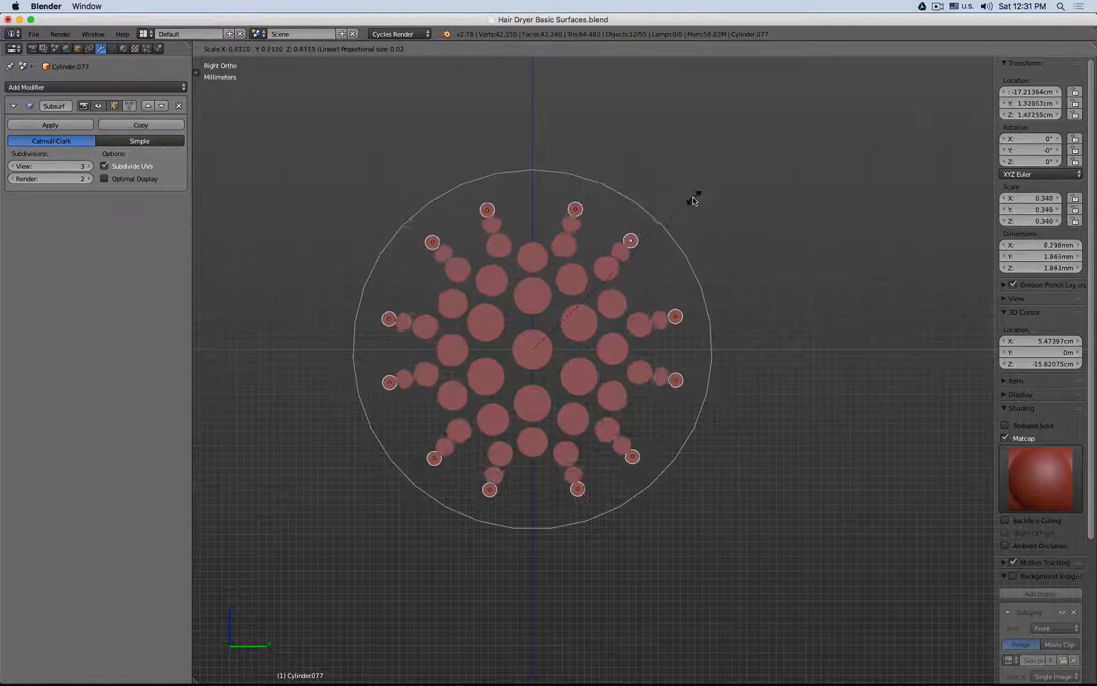
key("Escape")
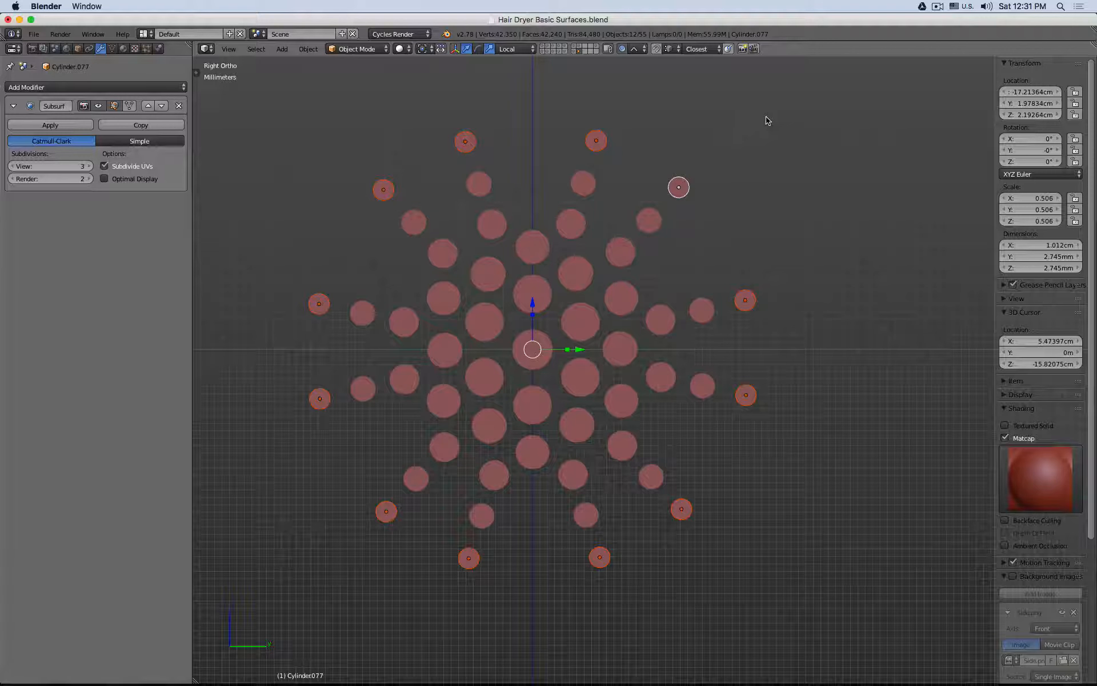
Step: Scale only the ring positions inward to about 0.79 with proportional editing, keeping the cylinder sizes, and undo it
key("s")
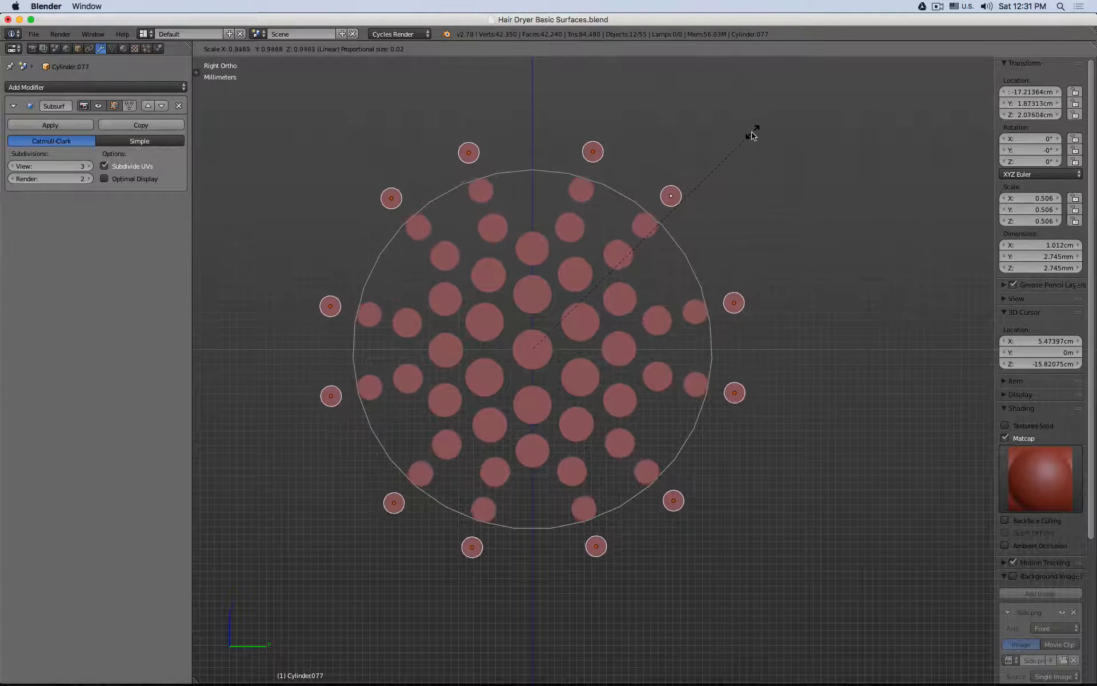
left_click(720, 171)
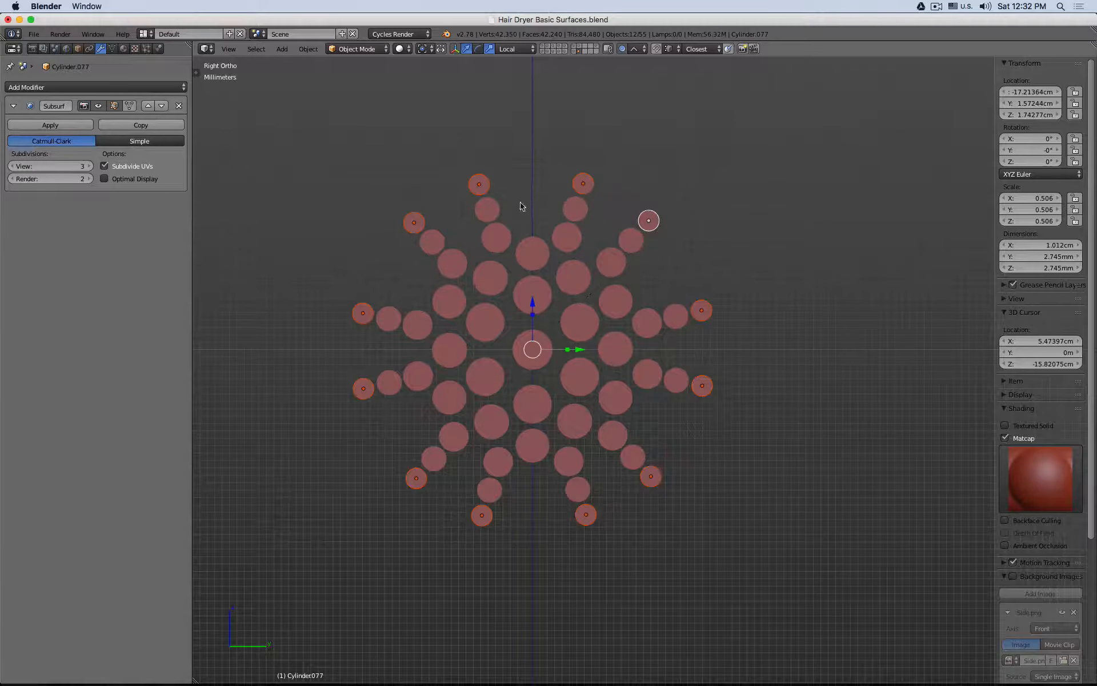
scroll(522, 206, "up", 2)
key("ctrl+z")
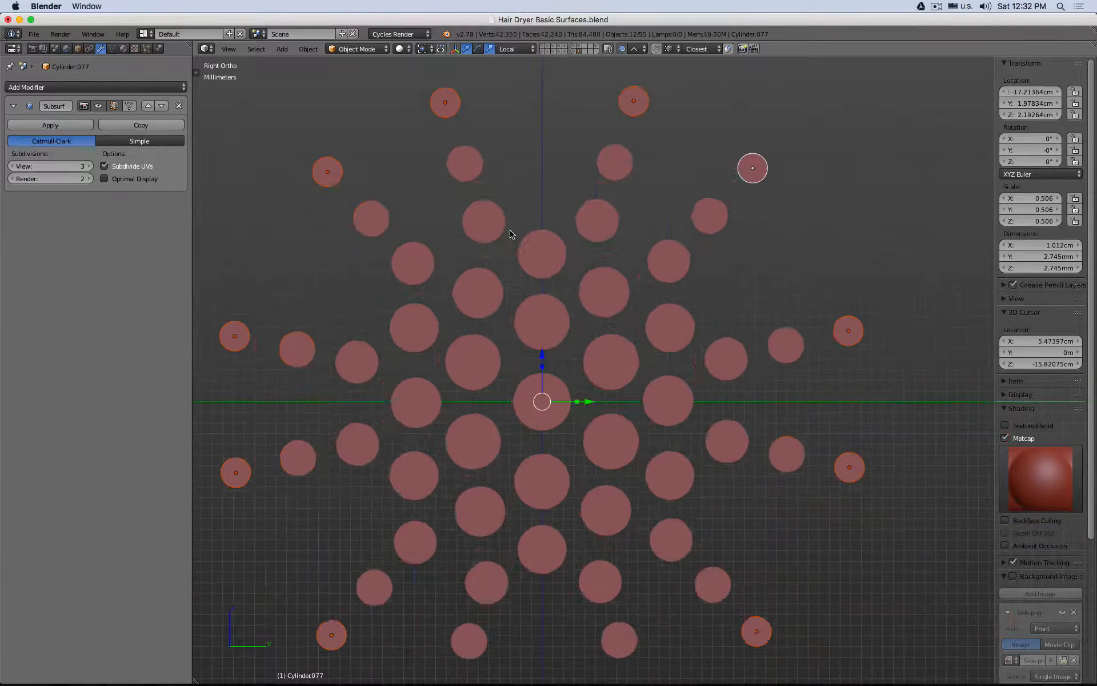
Step: Select thirteen cylinders encircling the middle of the array and try scaling their positions inward with proportional editing
right_click(482, 229)
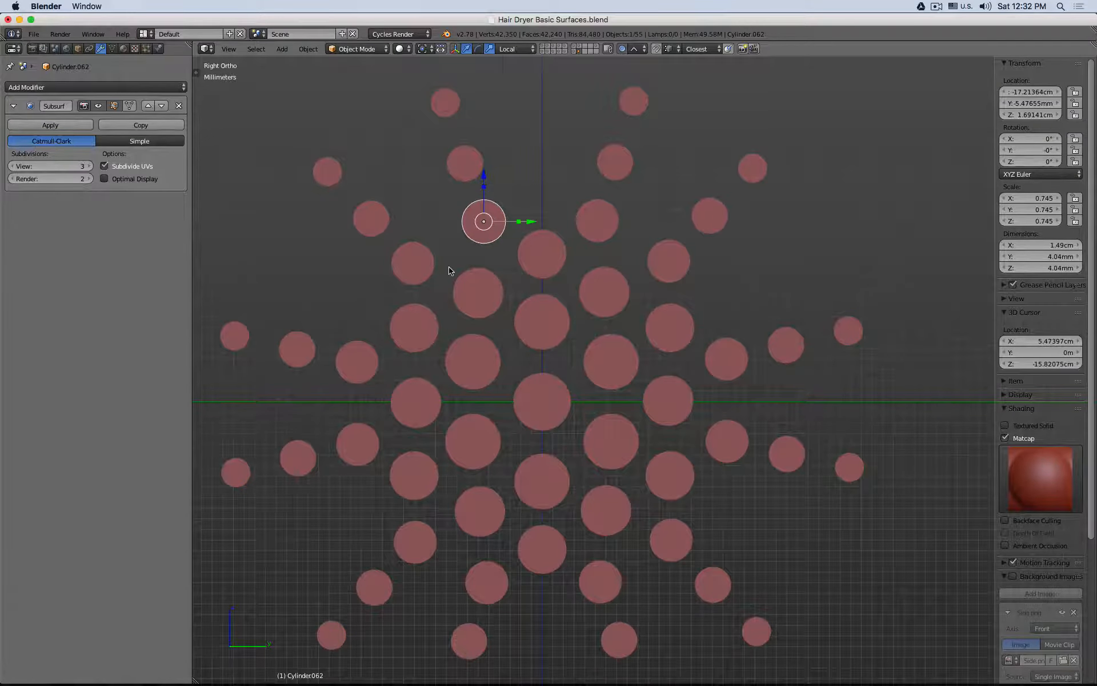
scroll(449, 271, "down", 3)
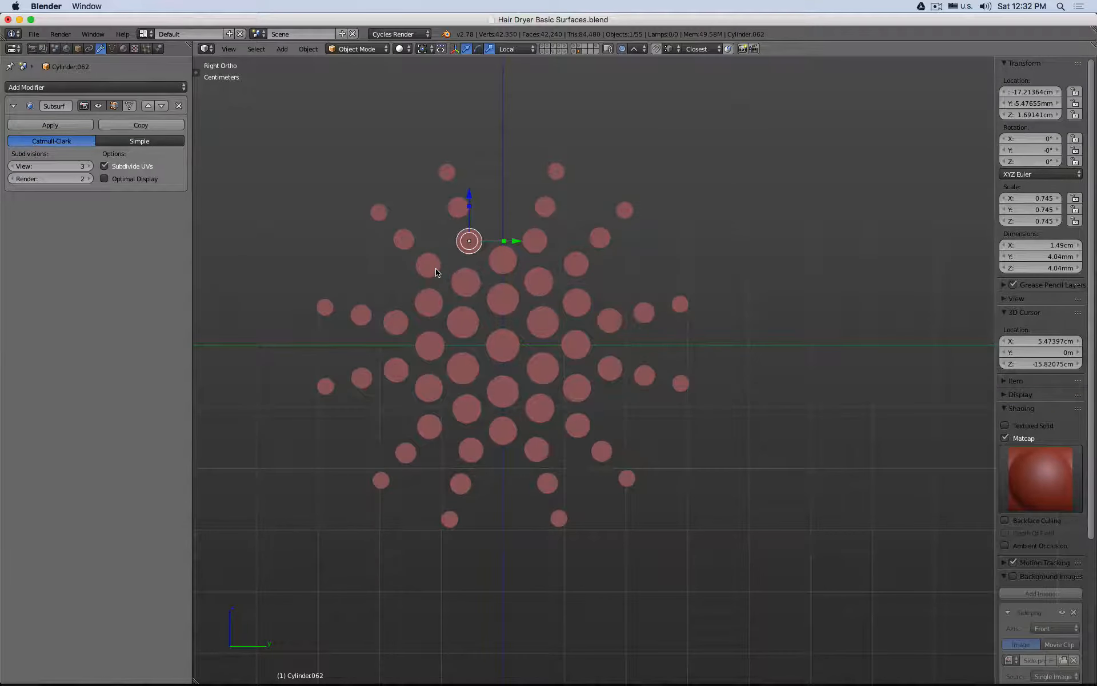
right_click(428, 265, "shift")
right_click(429, 303, "shift")
right_click(430, 345, "shift")
right_click(429, 388, "shift")
right_click(467, 409, "shift")
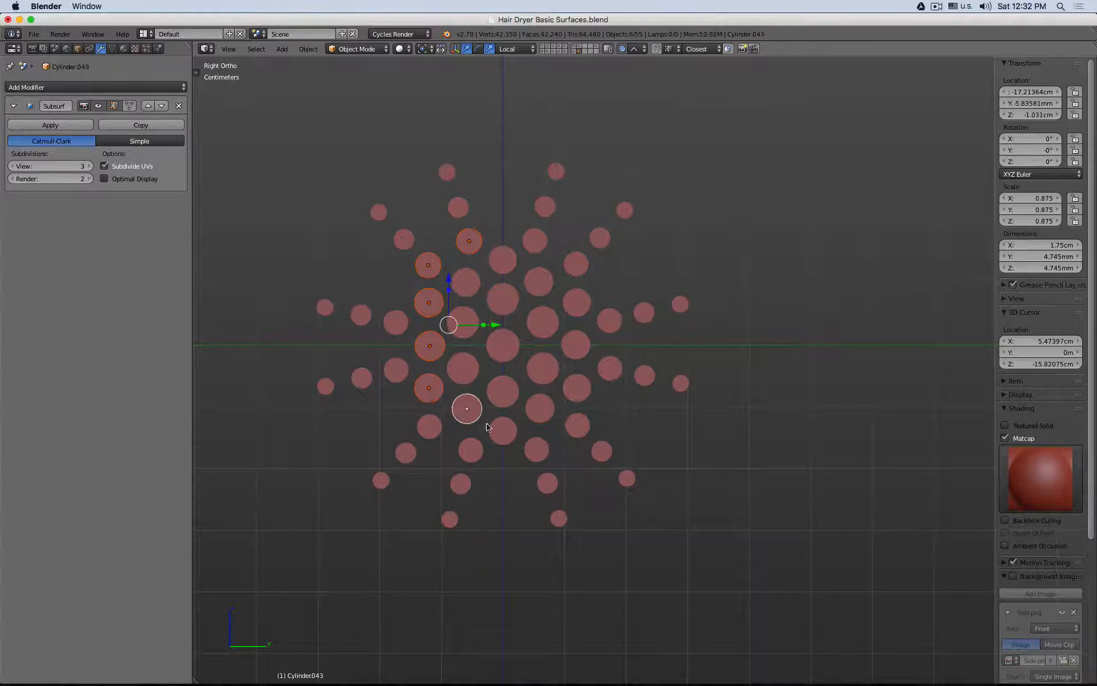
right_click(503, 430, "shift")
right_click(539, 409, "shift")
right_click(577, 388, "shift")
right_click(576, 345, "shift")
right_click(577, 302, "shift")
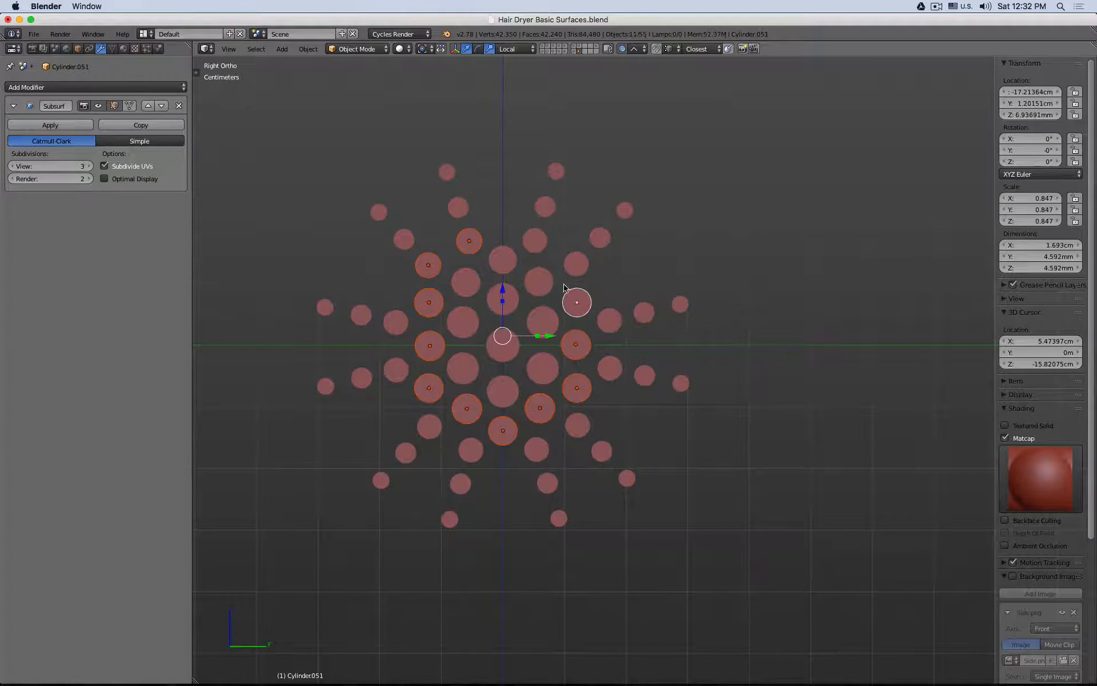
right_click(577, 264, "shift")
right_click(535, 240, "shift")
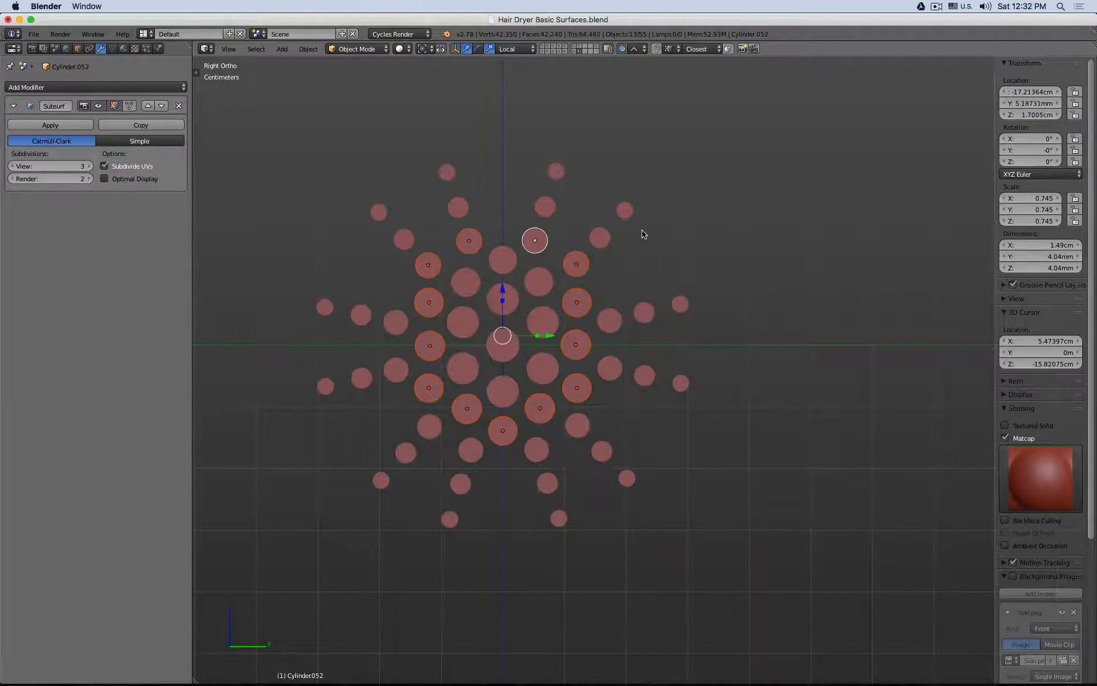
right_click(520, 427, "shift")
key("s")
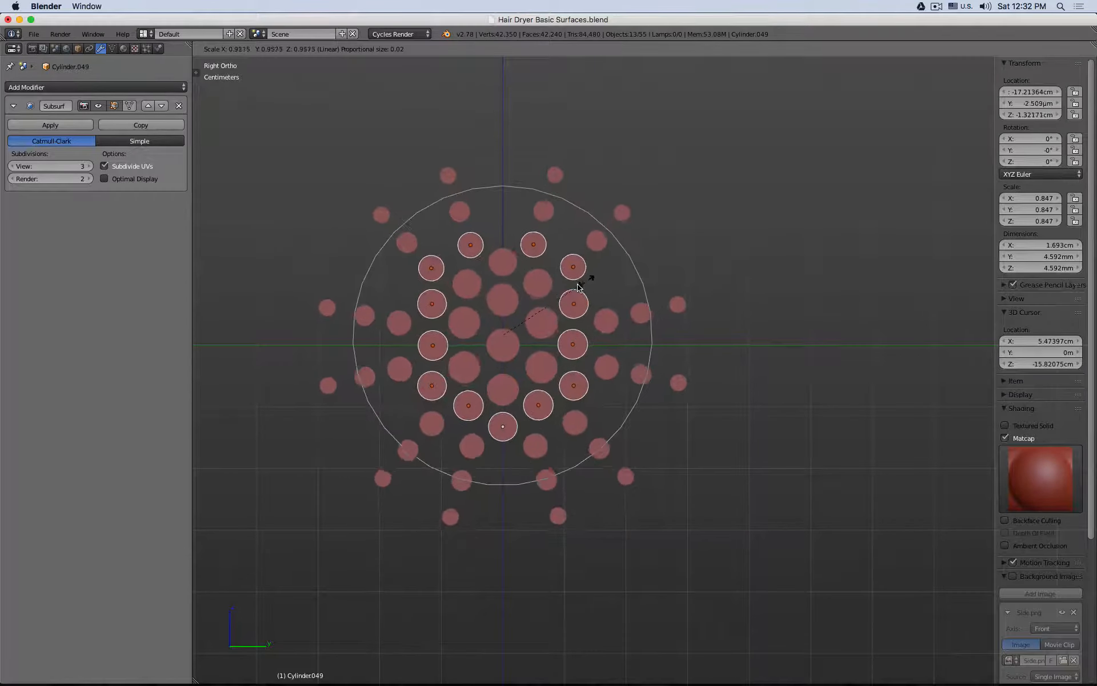
key("Escape")
Step: Select the twelve outermost cylinders and scale their positions inward to about 0.8 with linear proportional editing at a proportional size of 0.02
right_click(326, 386)
right_click(326, 307, "shift")
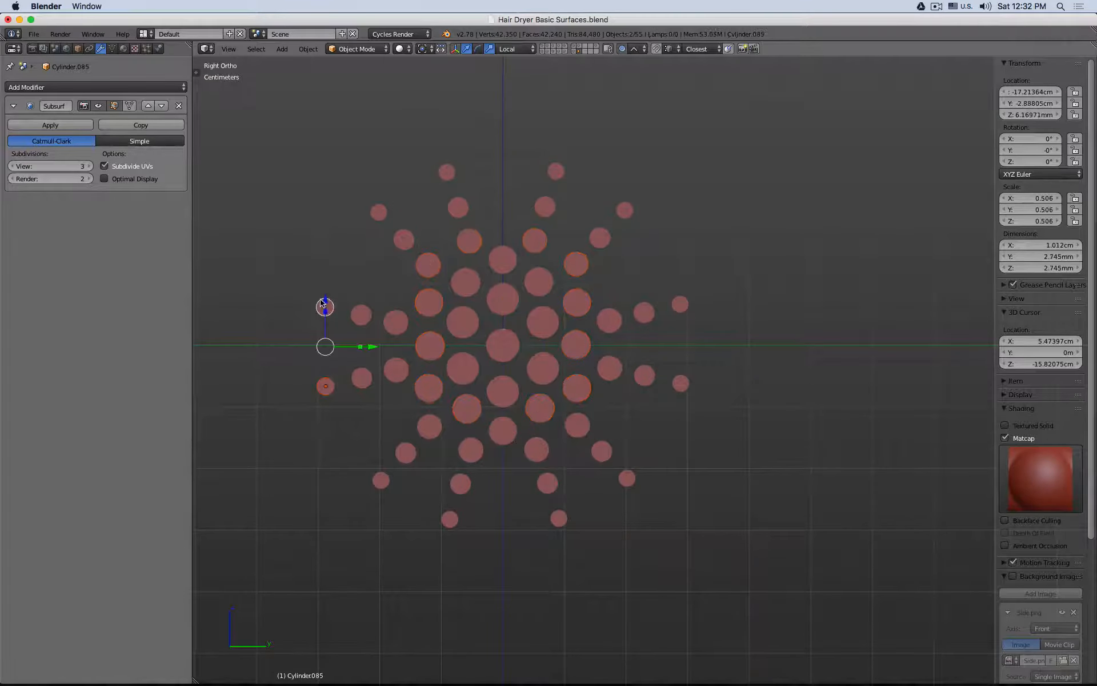
right_click(379, 212, "shift")
right_click(447, 171, "shift")
right_click(556, 171, "shift")
right_click(625, 209, "shift")
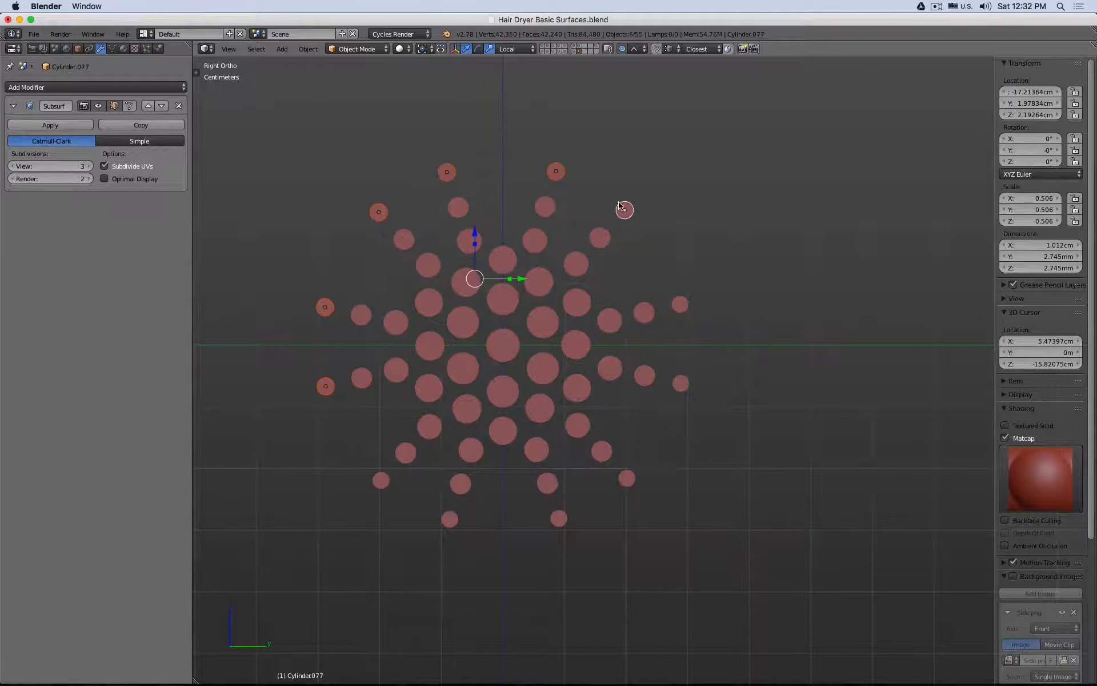
right_click(680, 304, "shift")
right_click(680, 383, "shift")
right_click(628, 478, "shift")
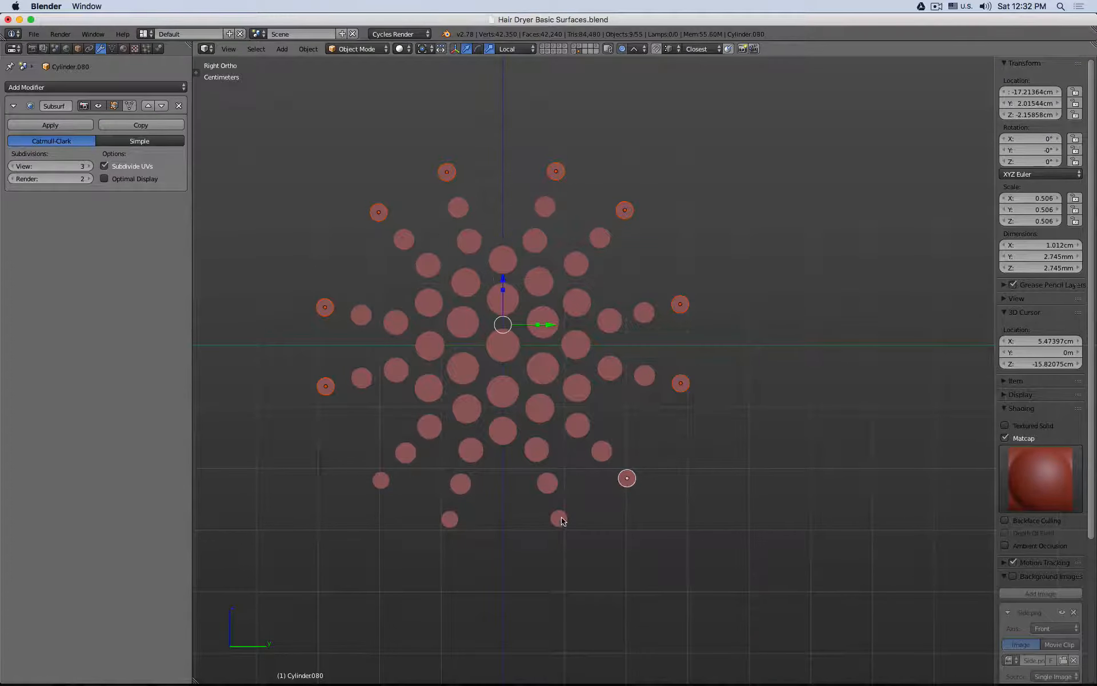
right_click(559, 518, "shift")
right_click(450, 519, "shift")
right_click(381, 480, "shift")
scroll(587, 291, "up", 2)
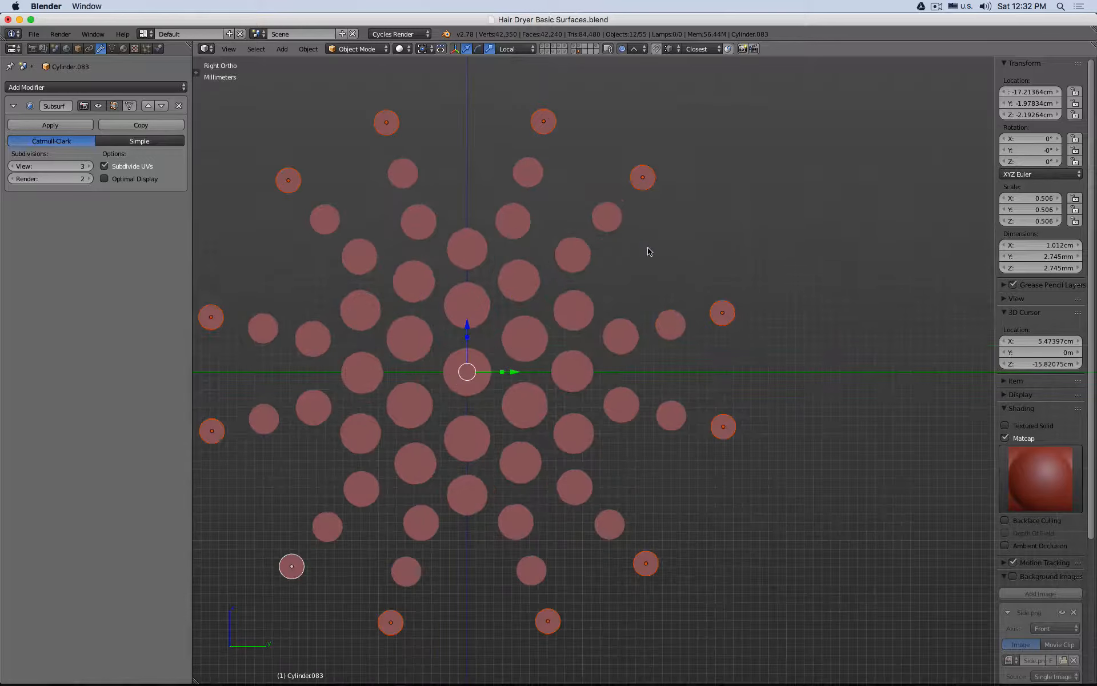
key("s")
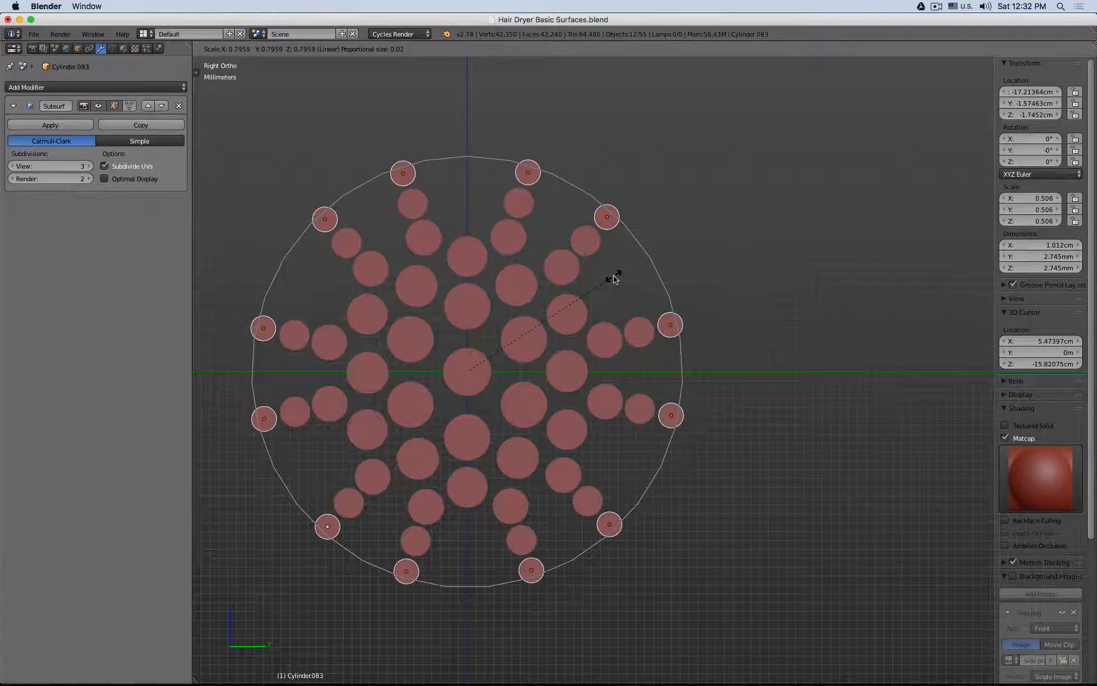
left_click(616, 274)
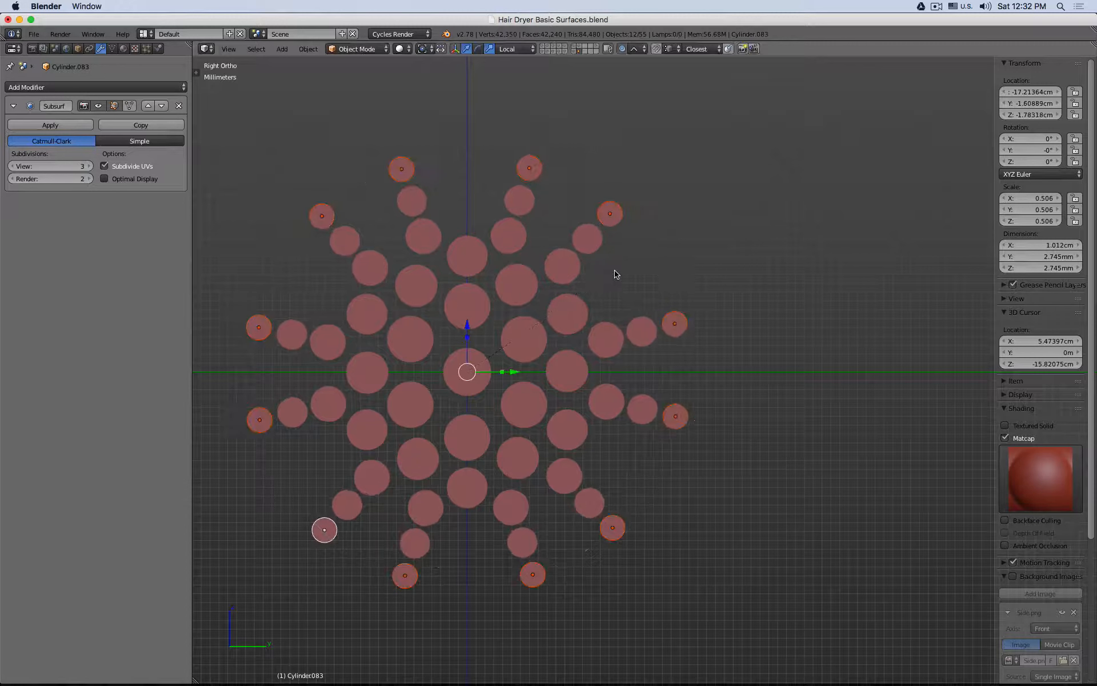
Step: Reduce the proportional size to 0.00 and scale the outermost ring's positions to about 0.990
middle_click_drag(552, 235, 630, 221, "shift")
scroll(629, 221, "up", 2)
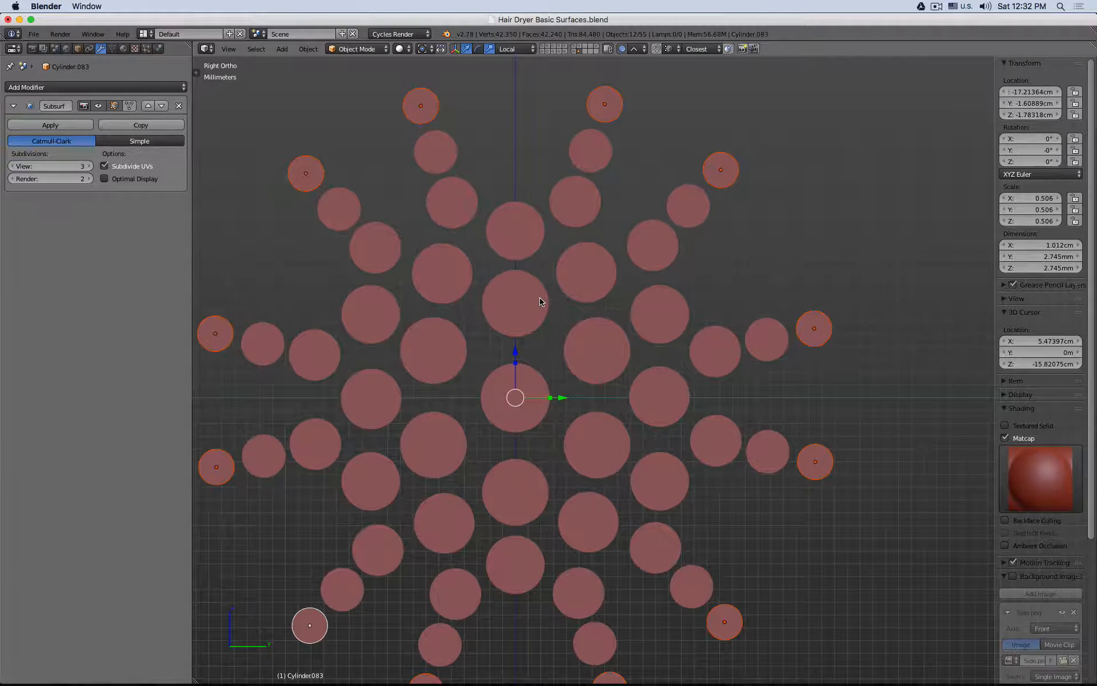
scroll(540, 297, "down", 1)
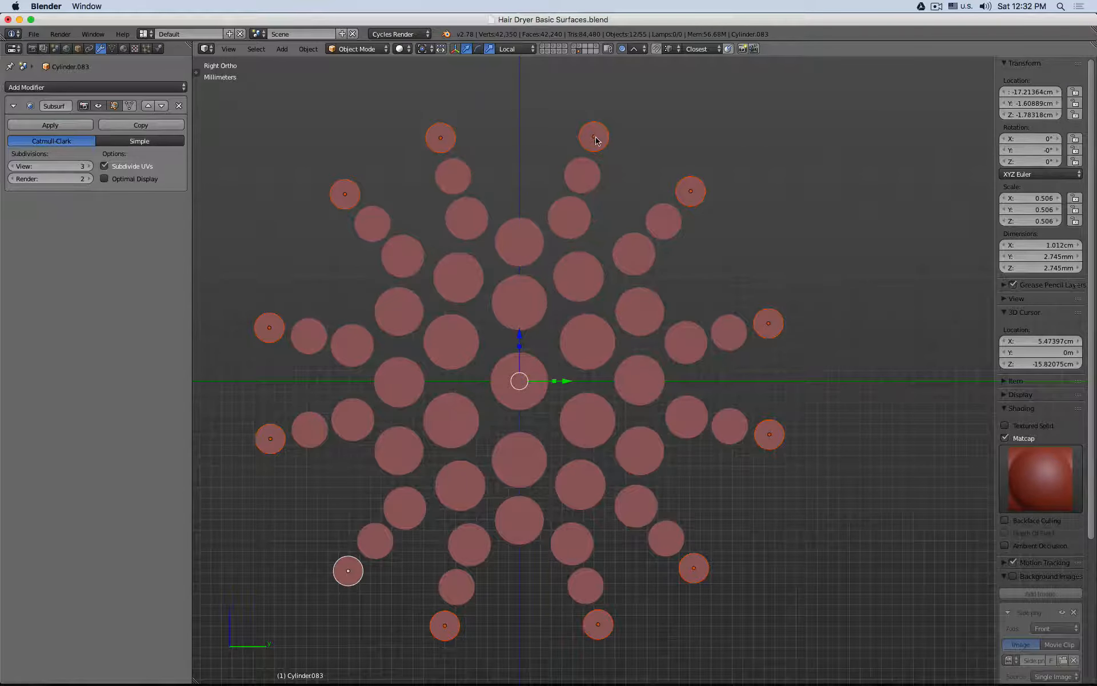
scroll(591, 156, "up", 1)
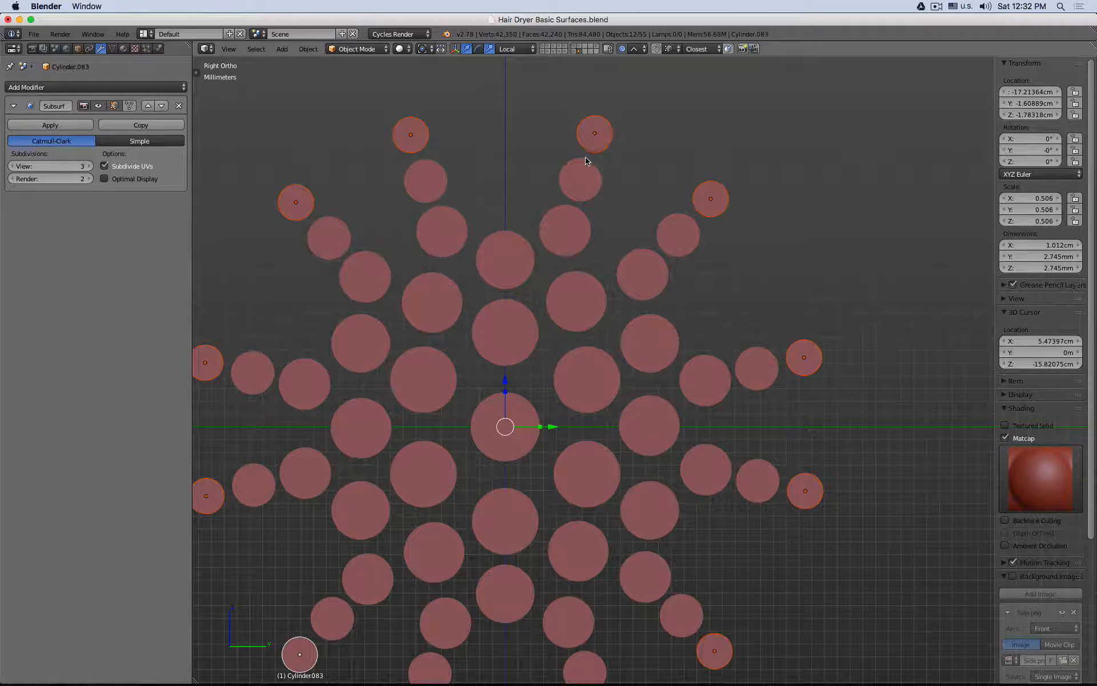
key("s")
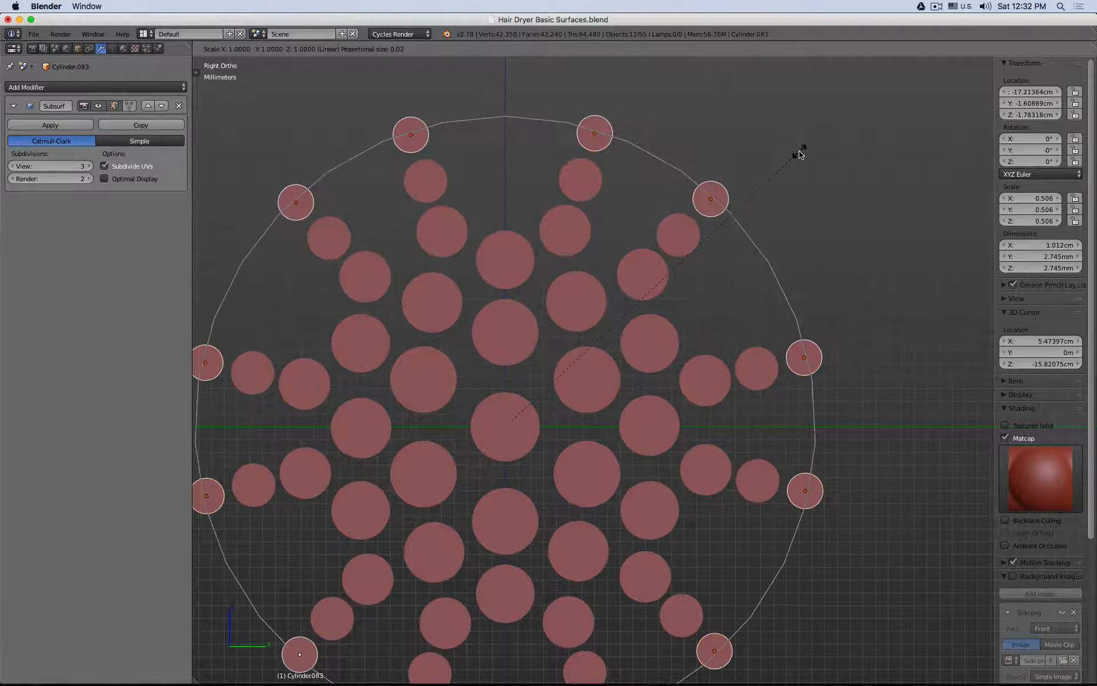
scroll(799, 154, "up", 7)
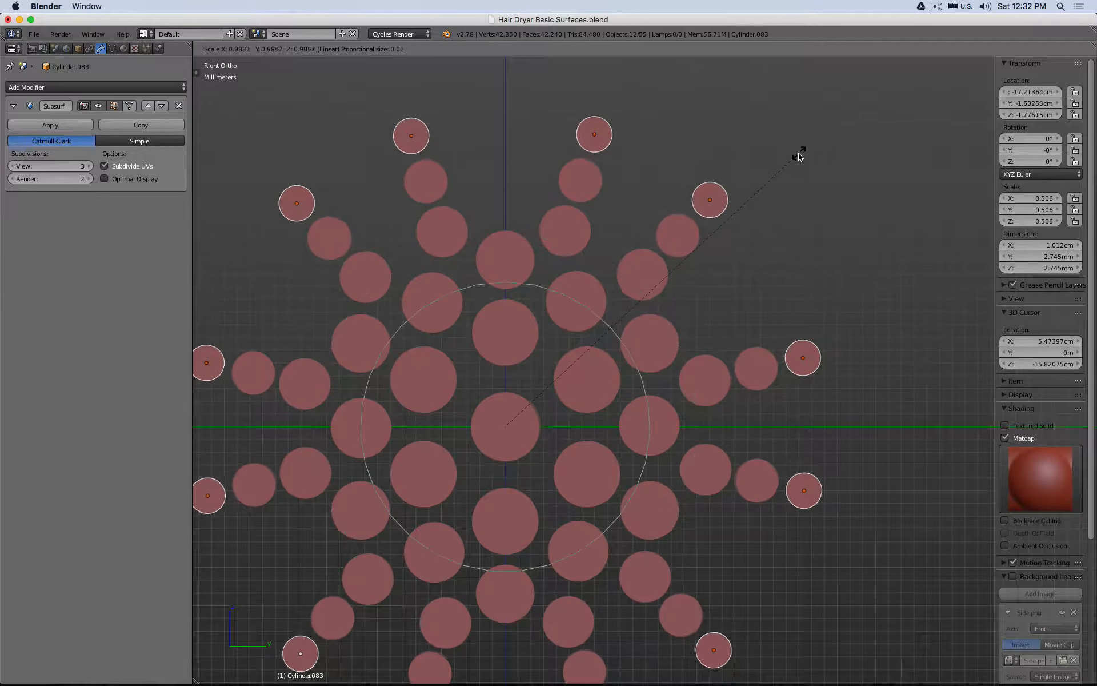
scroll(798, 159, "up", 5)
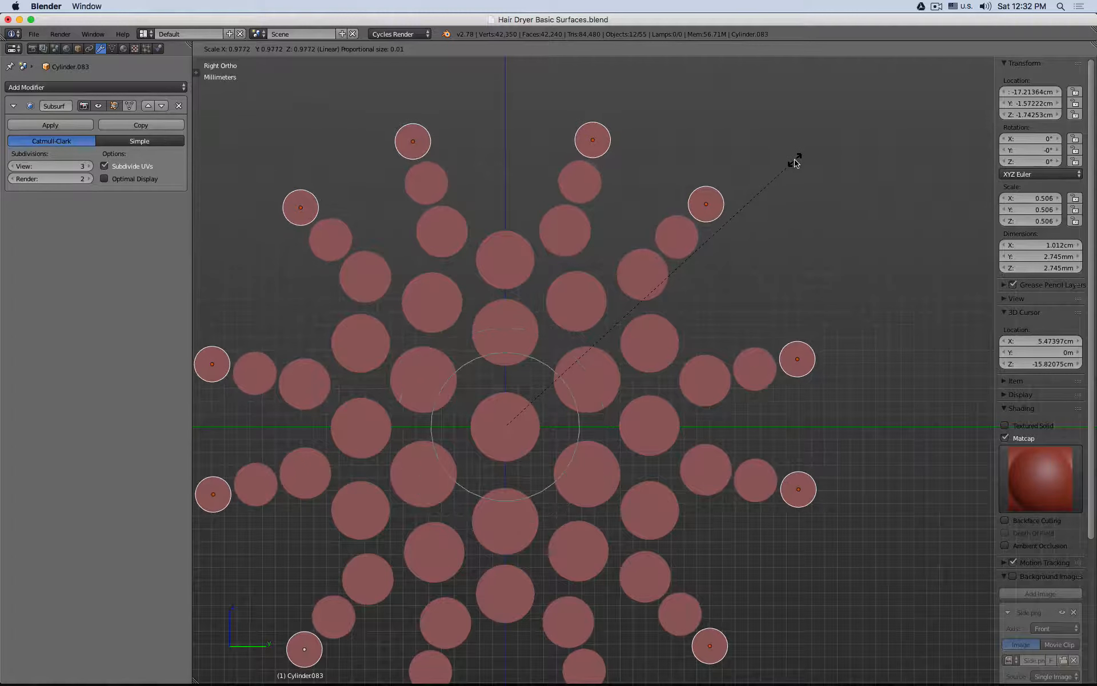
scroll(797, 158, "up", 3)
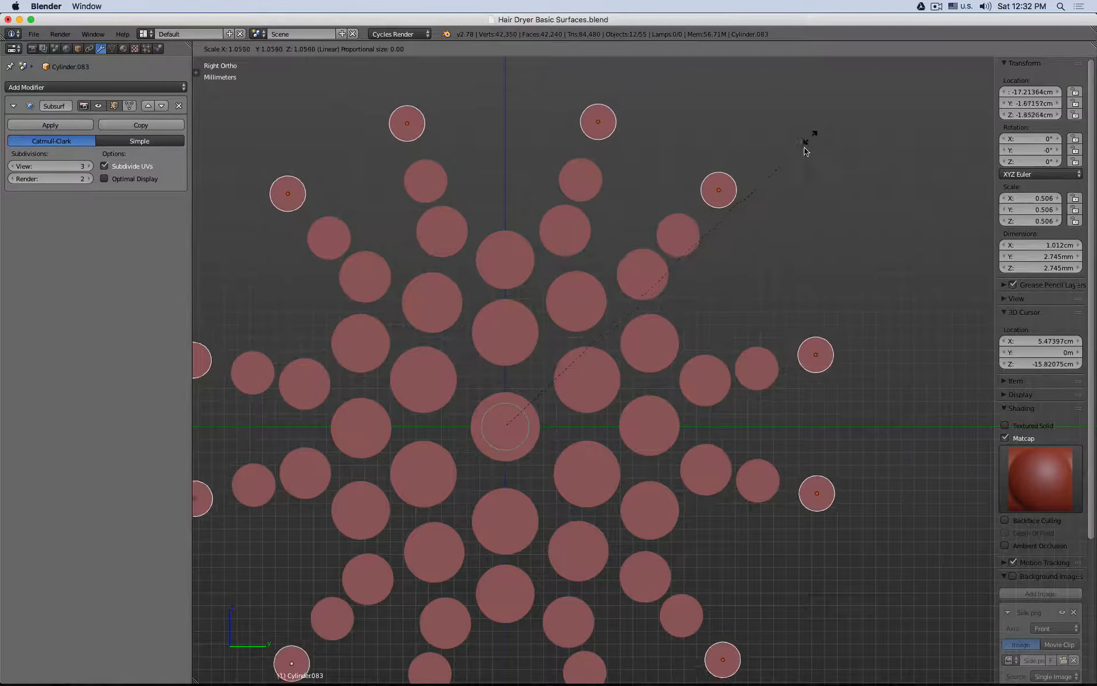
scroll(804, 159, "down", 3)
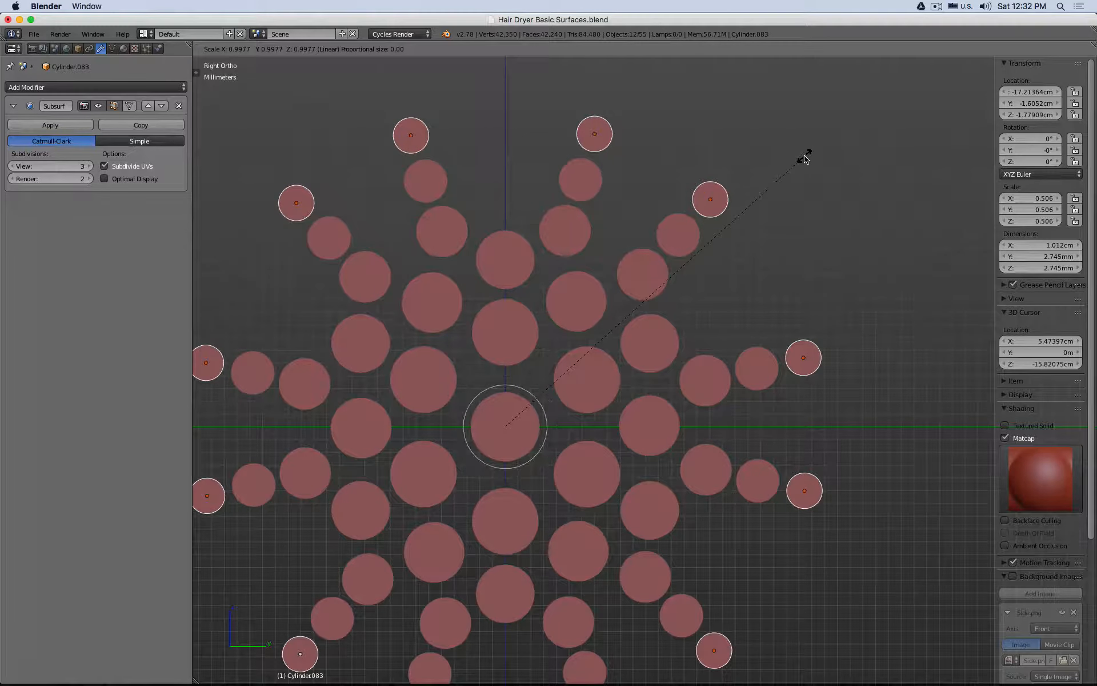
scroll(804, 159, "up", 2)
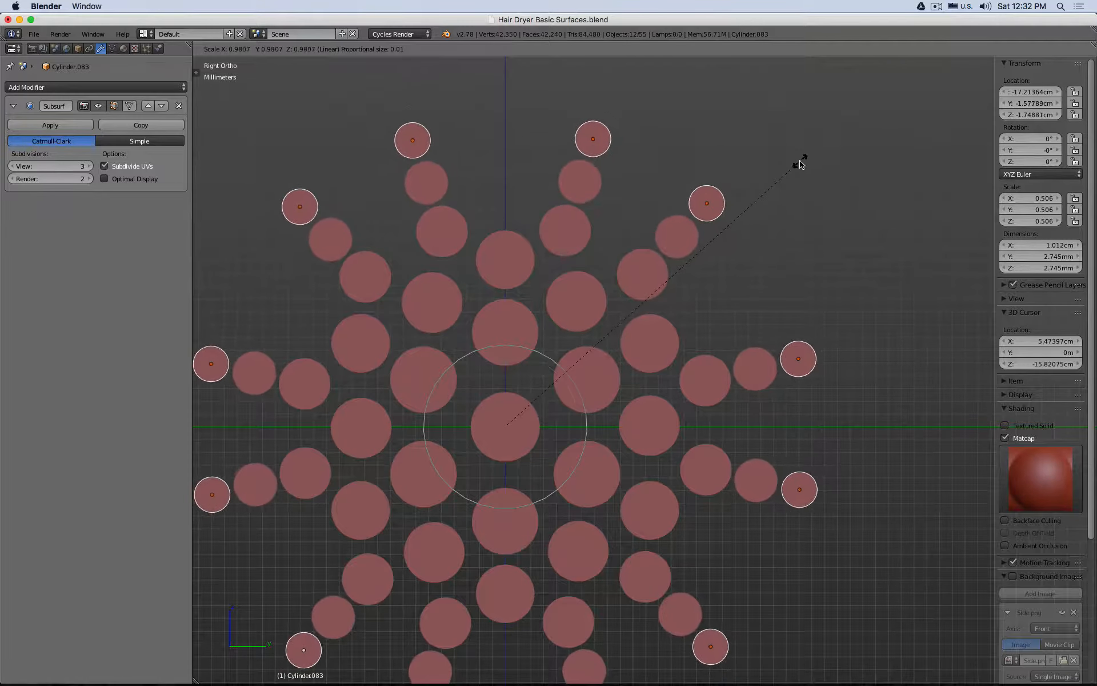
scroll(799, 162, "up", 2)
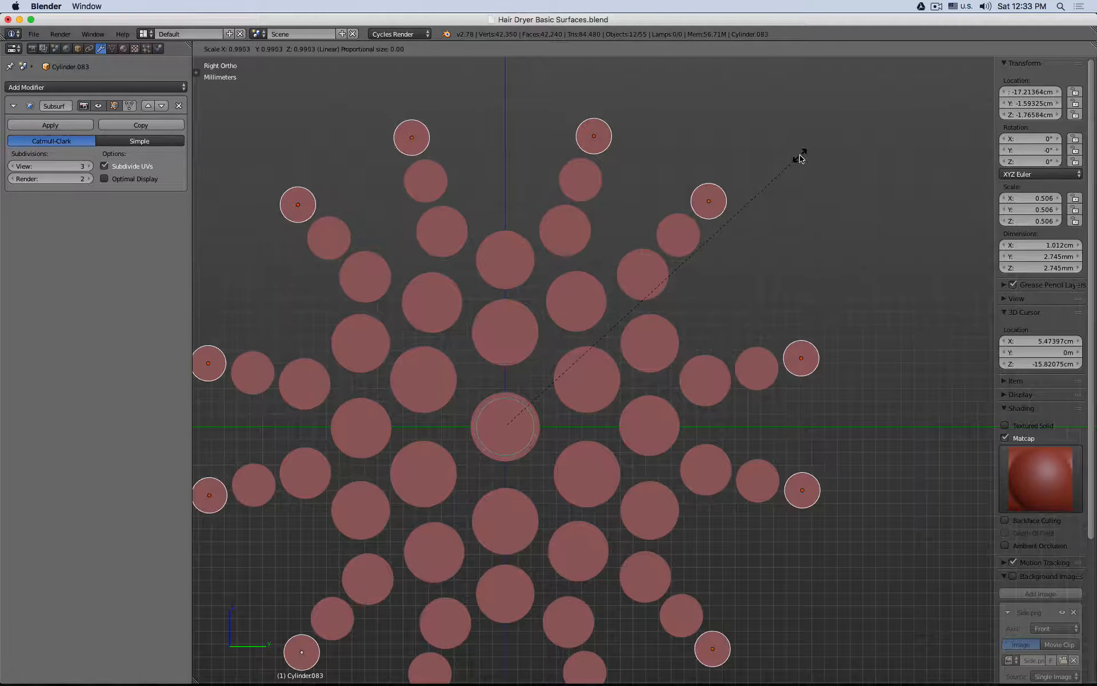
left_click(802, 159)
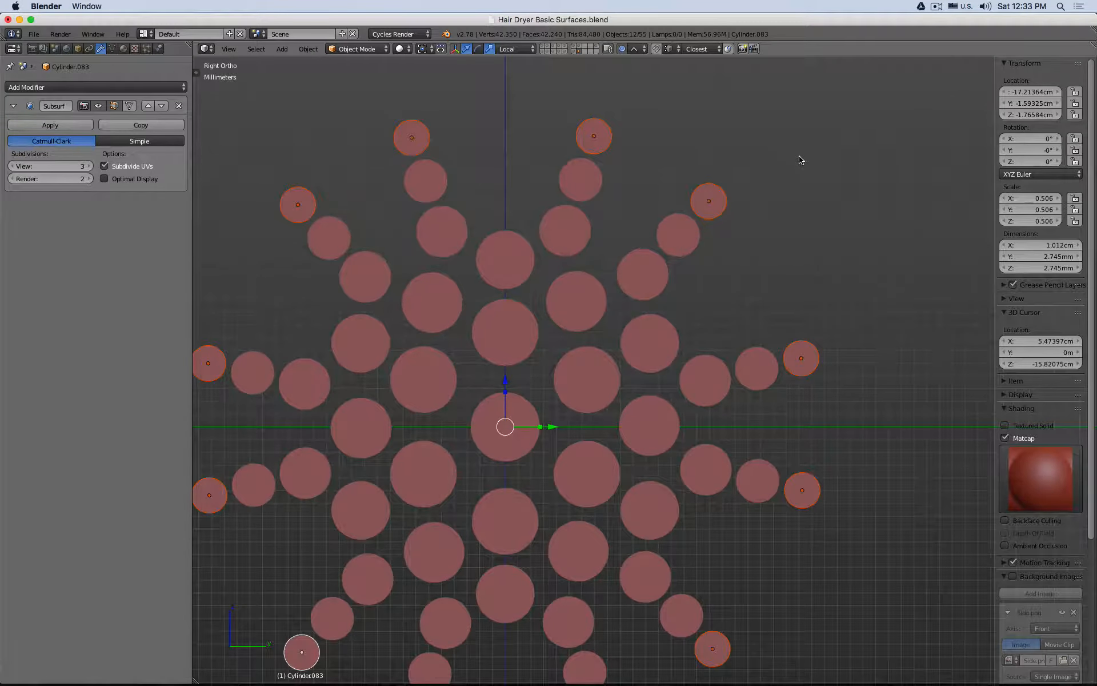
Step: Increase the proportional size to 0.01 and scale the outer ring positions inward to about 0.87
key("s")
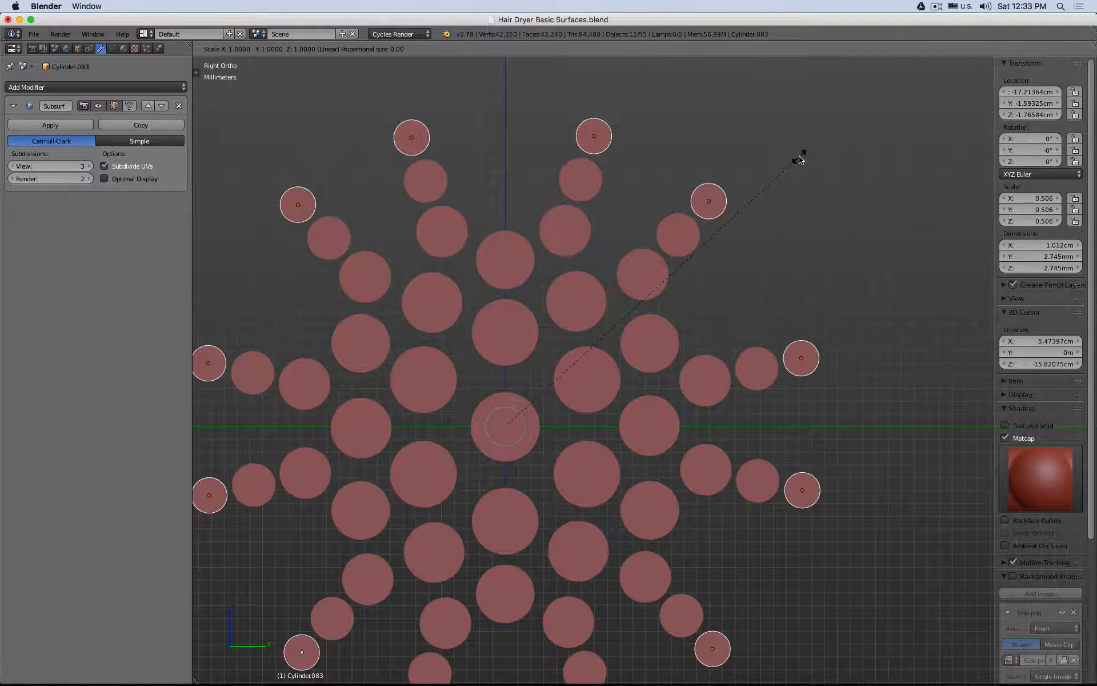
scroll(799, 160, "down", 12)
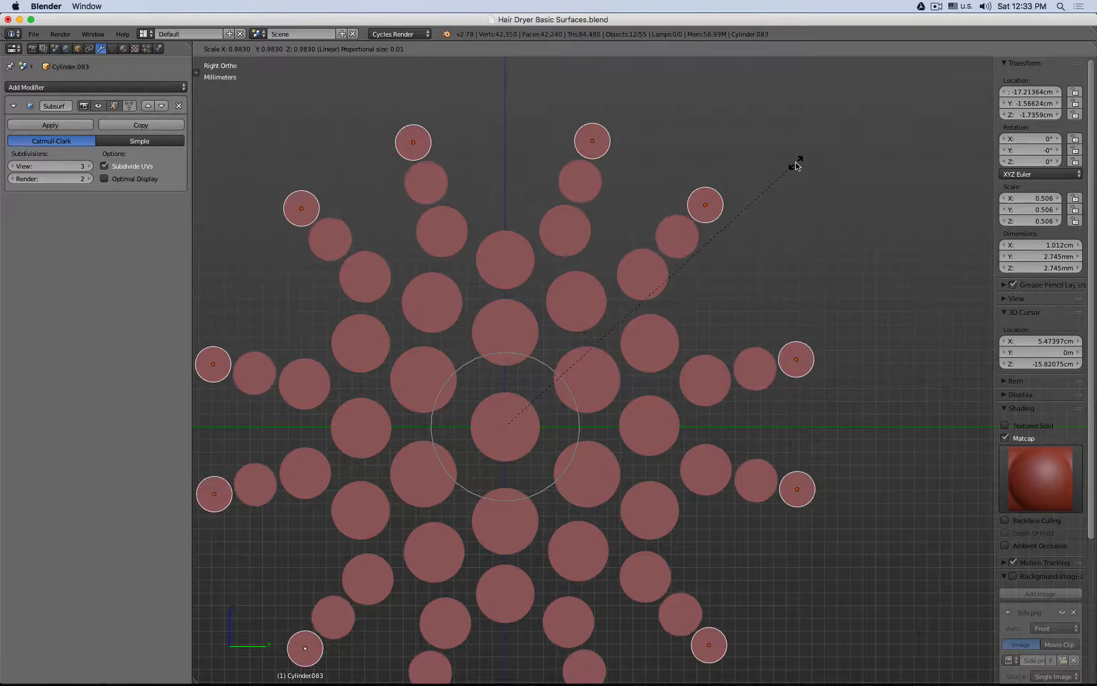
scroll(796, 166, "down", 6)
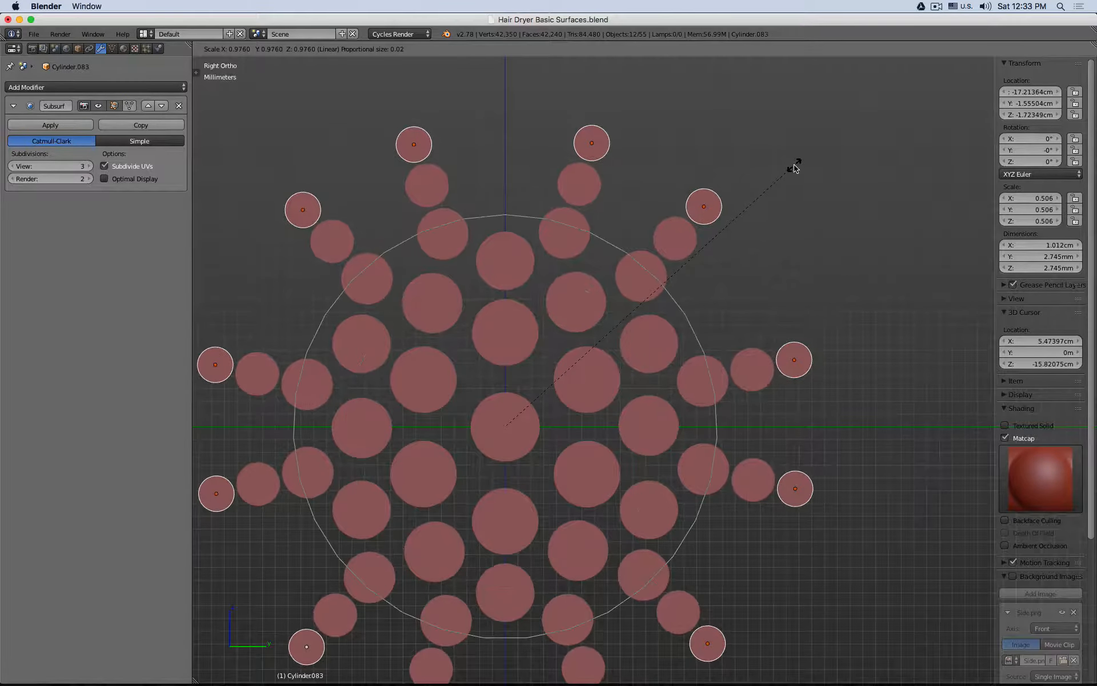
scroll(793, 167, "up", 3)
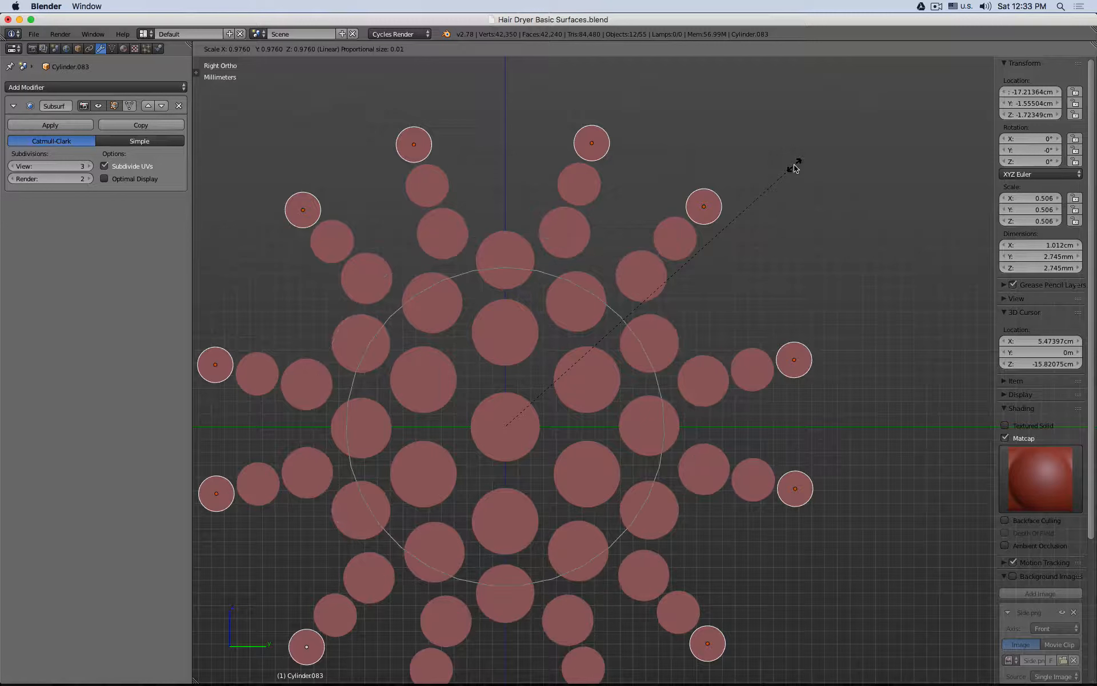
left_click(772, 209)
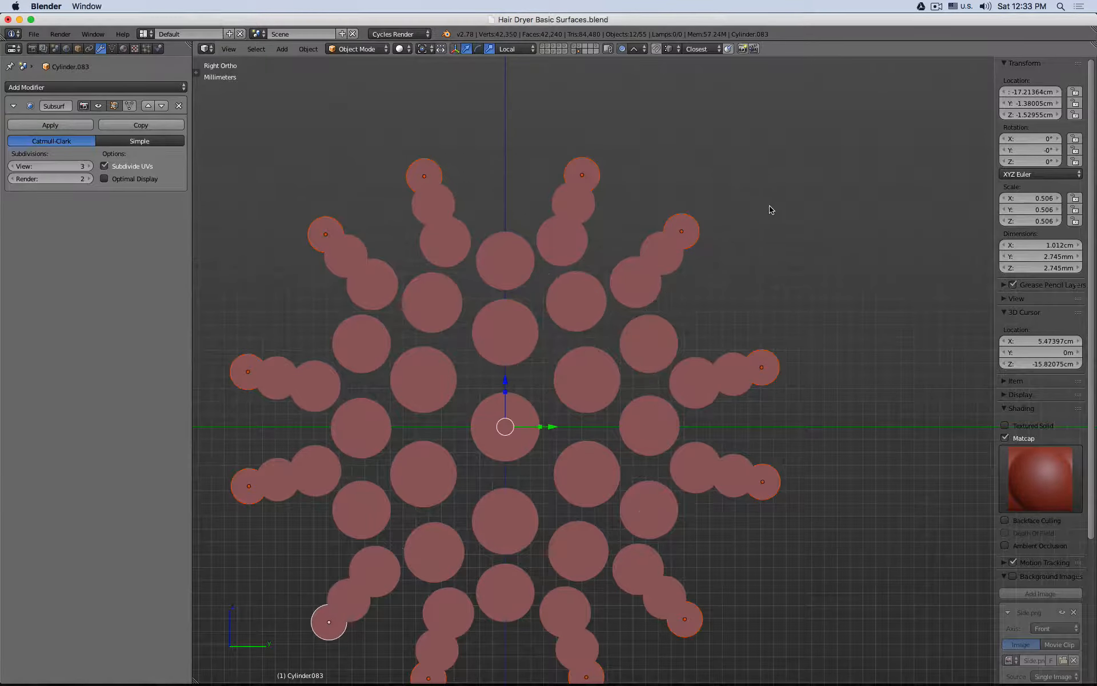
Step: Scale the outermost ring outward to about 1.10 at proportional size 0.01 and again to about 1.006 at 0.00, ending in Object Mode with nothing selected
key("s")
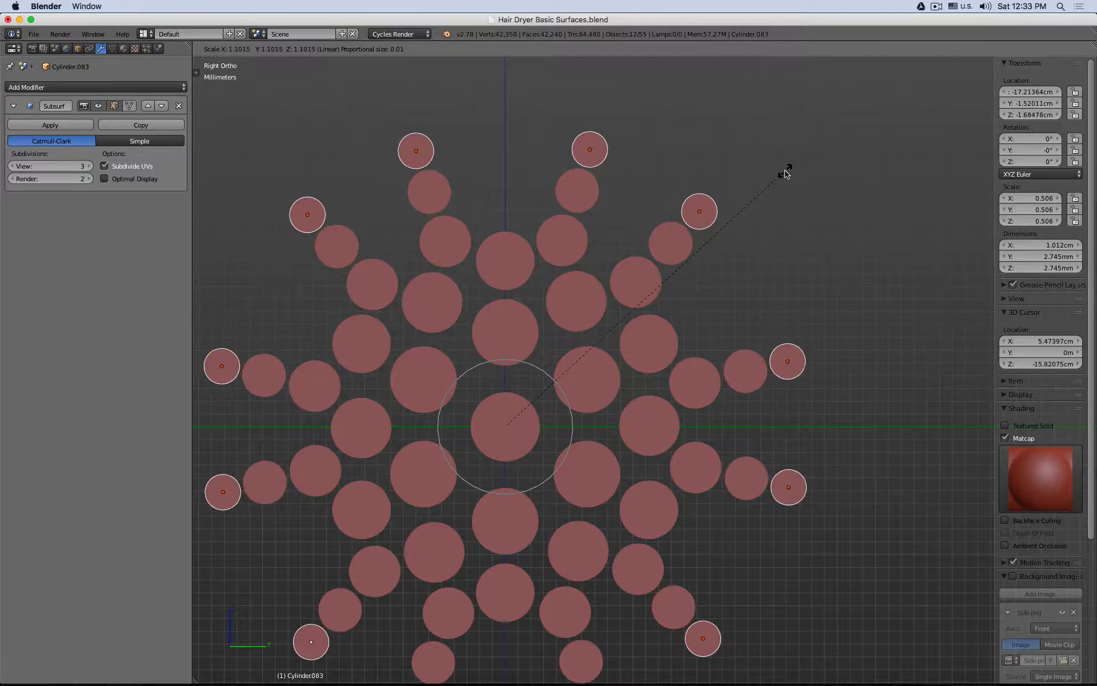
left_click(786, 171)
key("s")
scroll(785, 171, "up", 3)
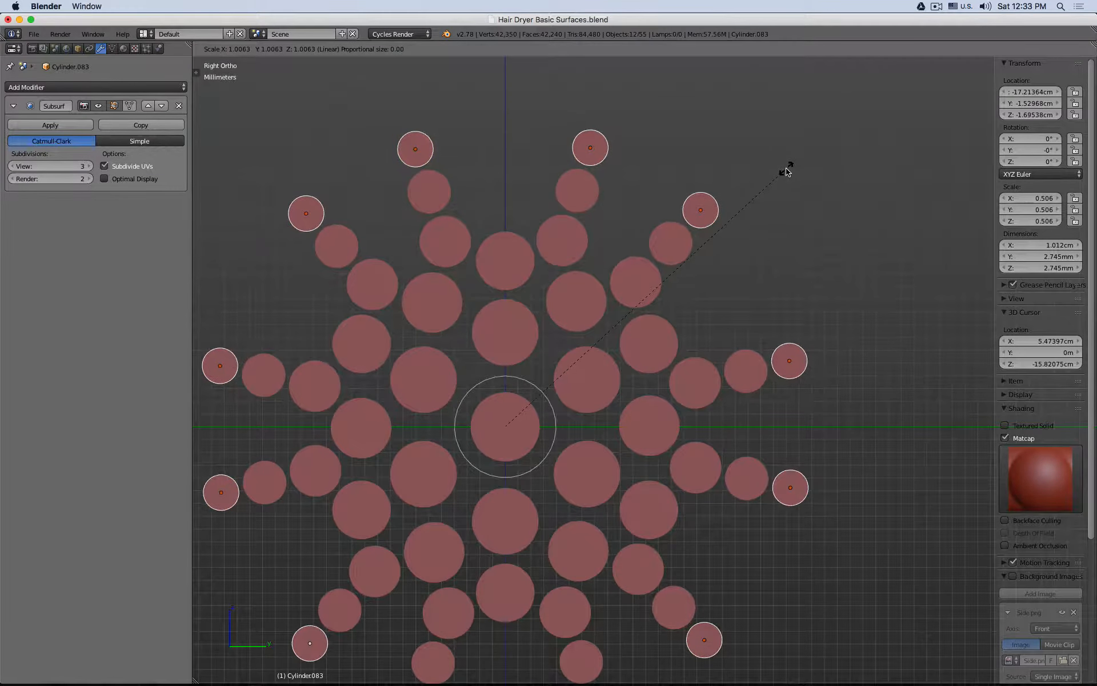
key("Escape")
key("Home")
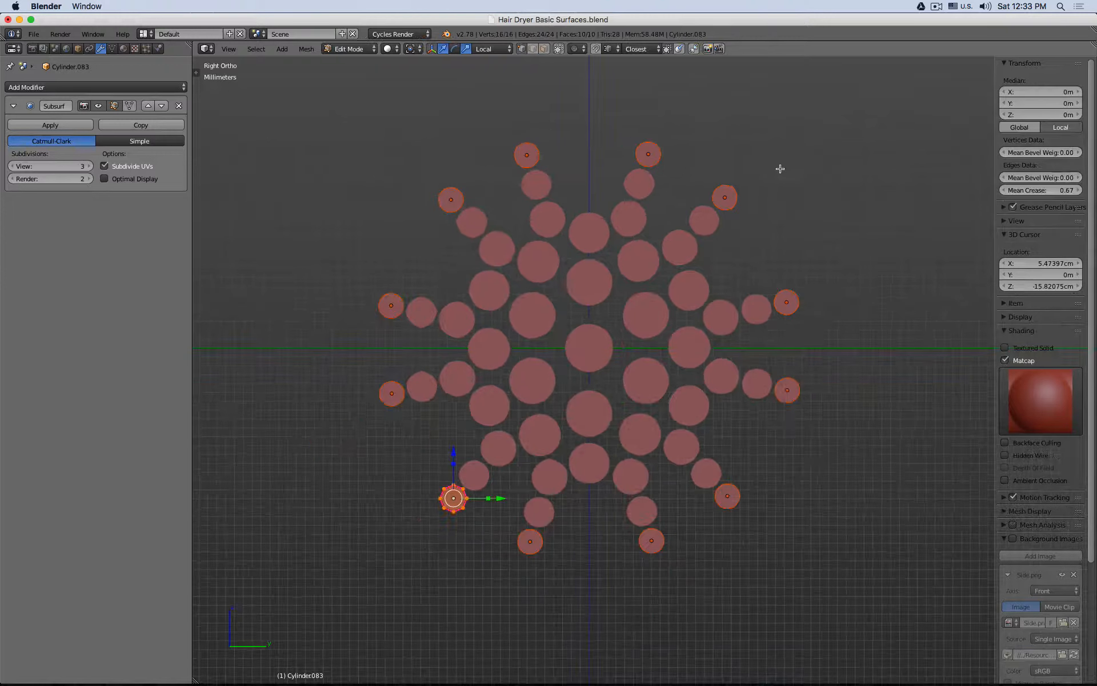
key("Tab")
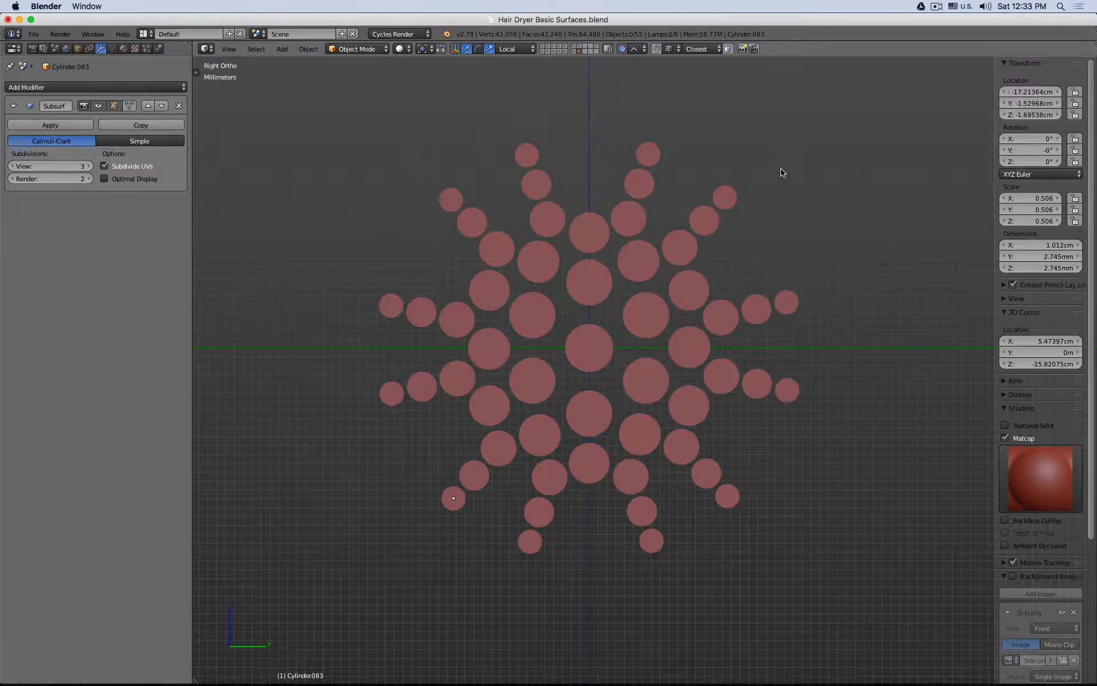
Step: Select four neighbouring outermost cylinders and try scaling them with the global X axis locked
middle_click_drag(835, 247, 715, 259)
key("KP_1")
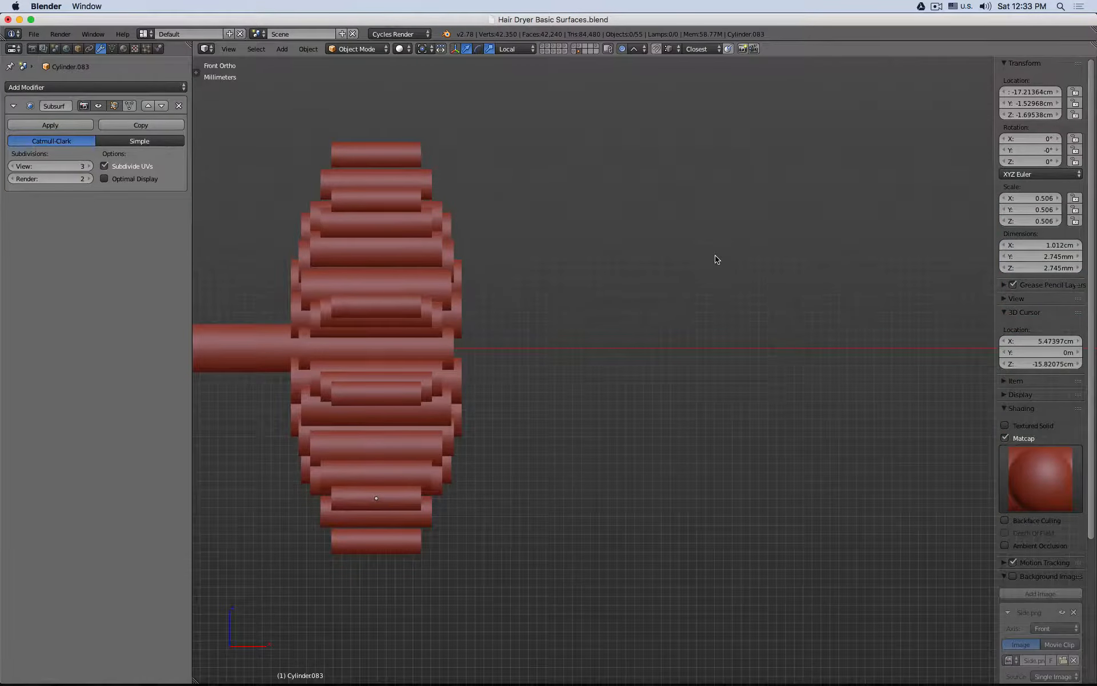
right_click(363, 145)
key("KP_3")
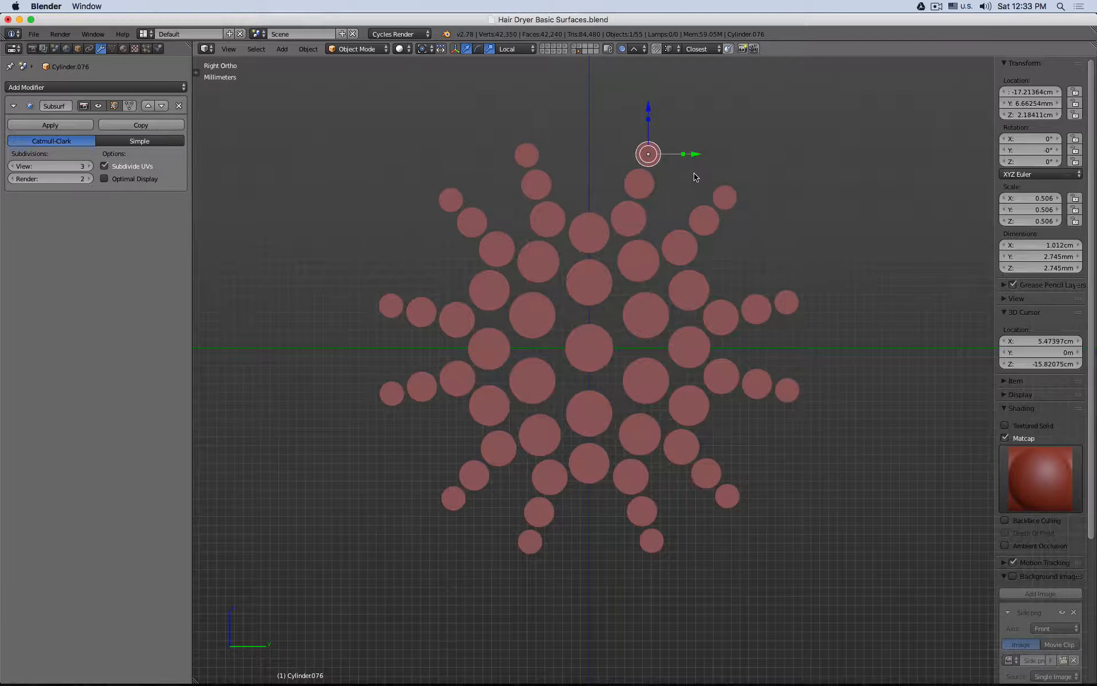
right_click(726, 200, "shift")
right_click(786, 303, "shift")
right_click(792, 384, "shift")
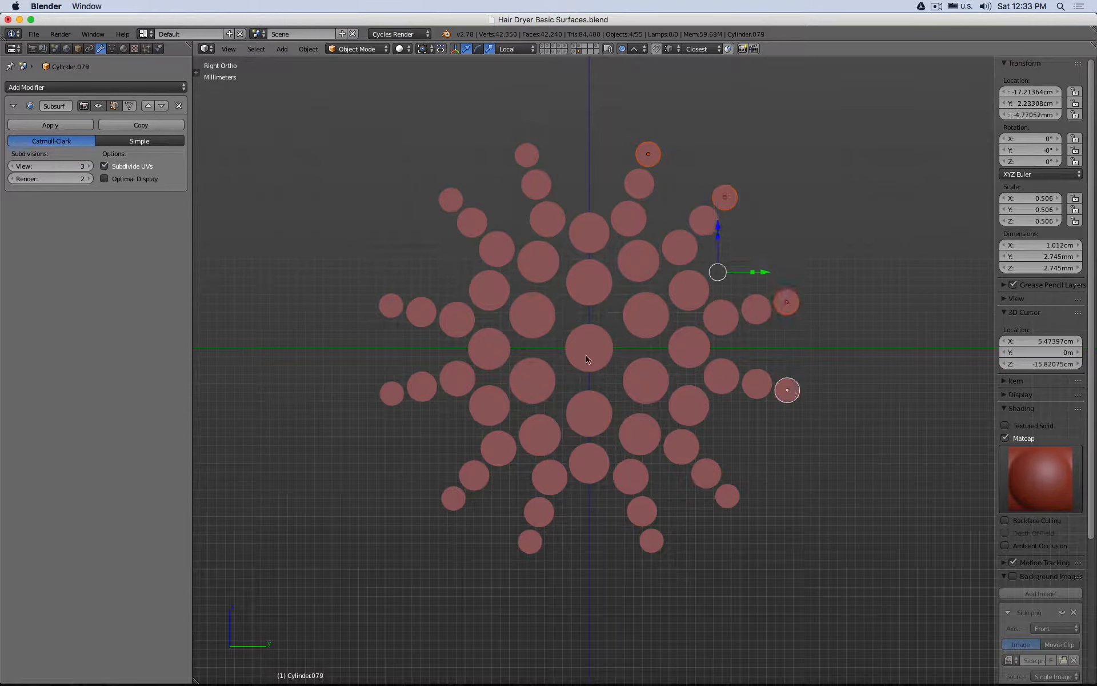
key("s")
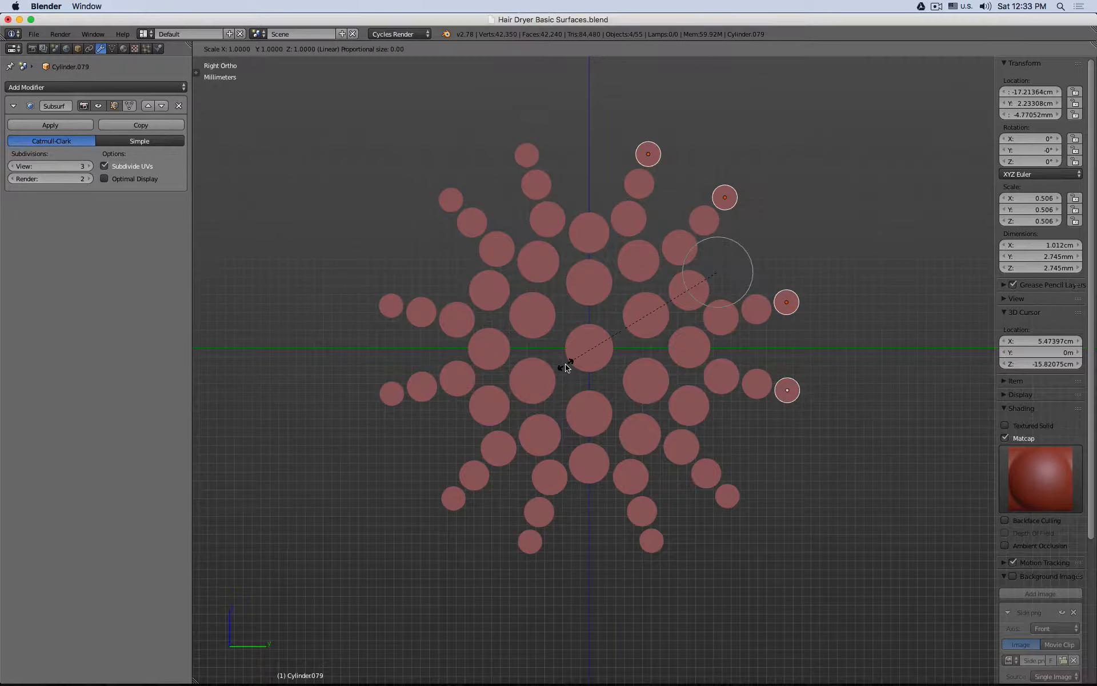
key("shift+x")
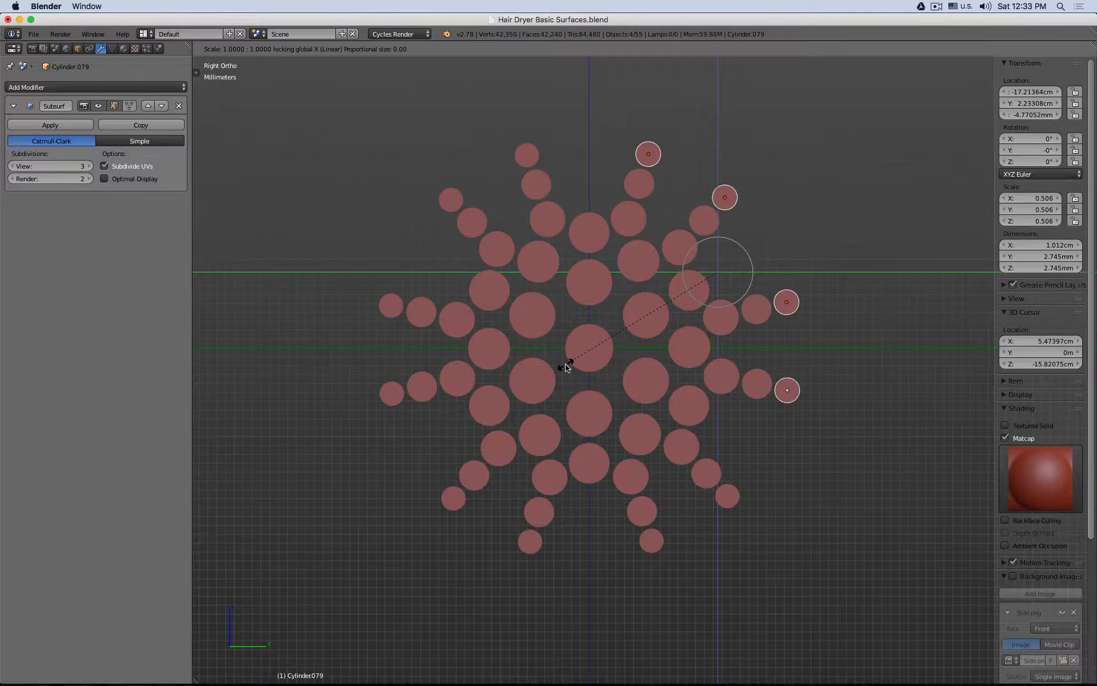
key("Escape")
key("KP_1")
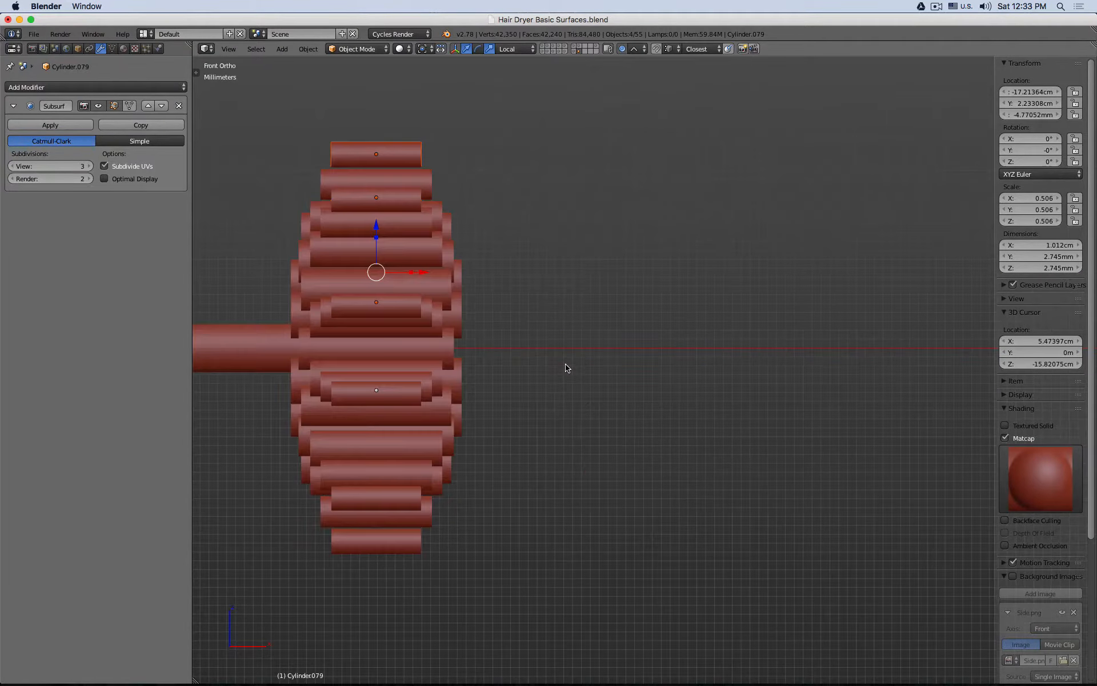
key("z")
middle_click_drag(475, 265, 608, 254, "shift")
key("a")
key("b")
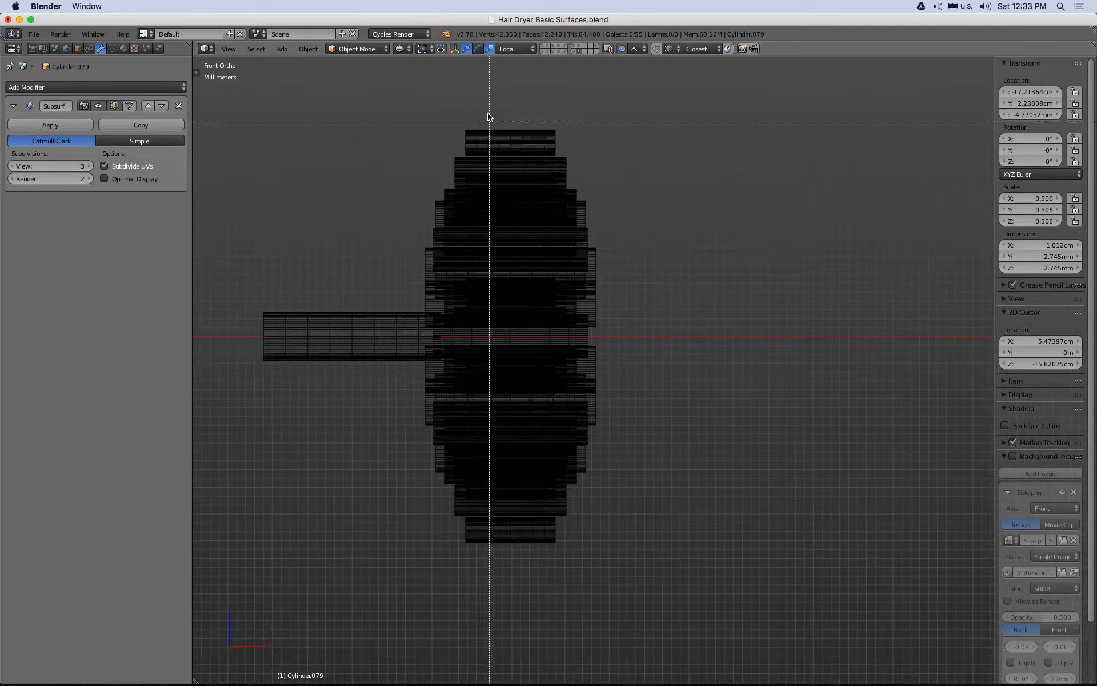
key("Escape")
mouse_move(707, 264)
middle_mouse_down()
mouse_move(673, 277)
mouse_move(680, 371)
middle_mouse_up()
key("z")
Step: Make the projecting central cylinder active, invert the selection, and apply the 2 cm X dimension to all selected cylinders
middle_click_drag(400, 338, 333, 348)
right_click(332, 347)
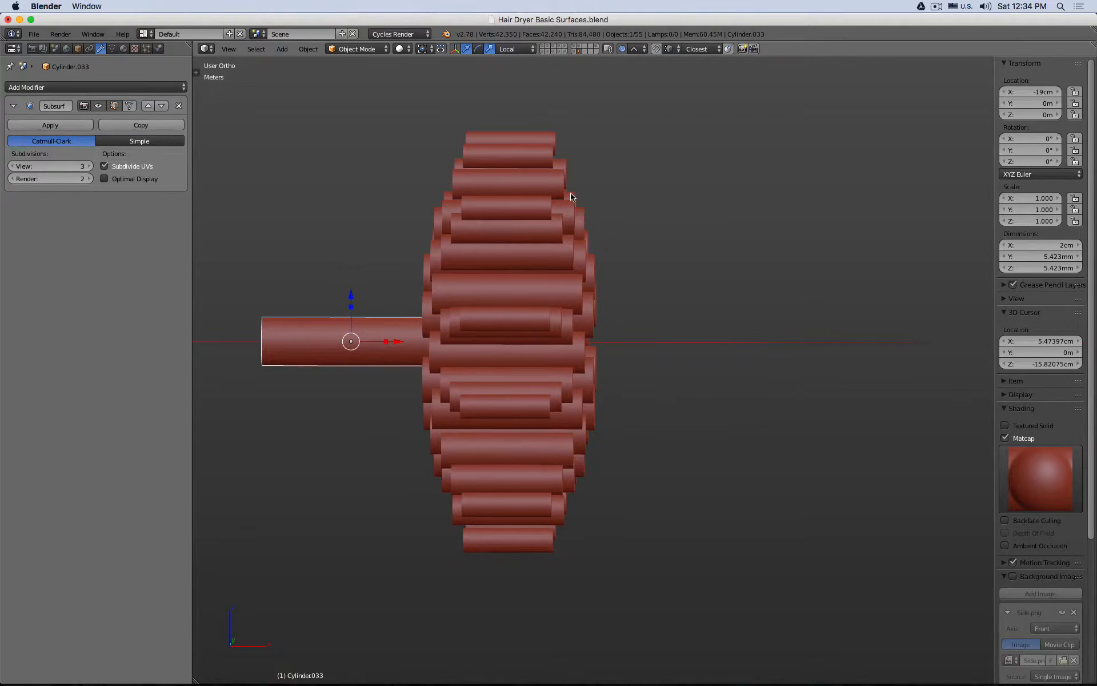
key("z")
key("ctrl+i")
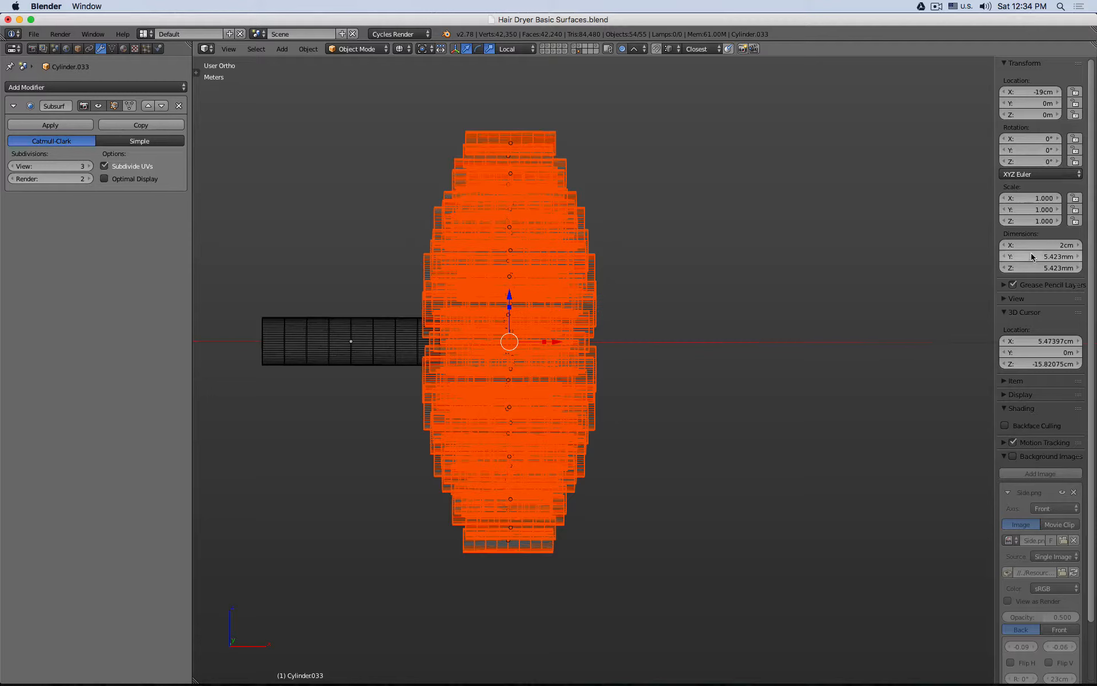
left_click(1055, 247)
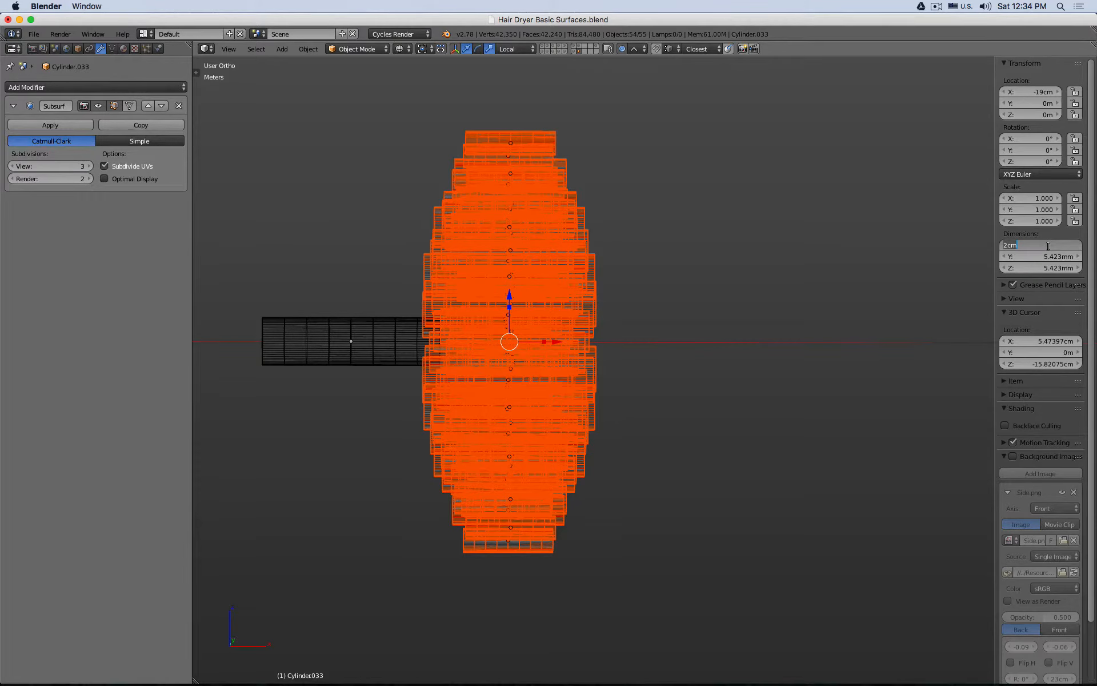
key("alt+Return")
key("z")
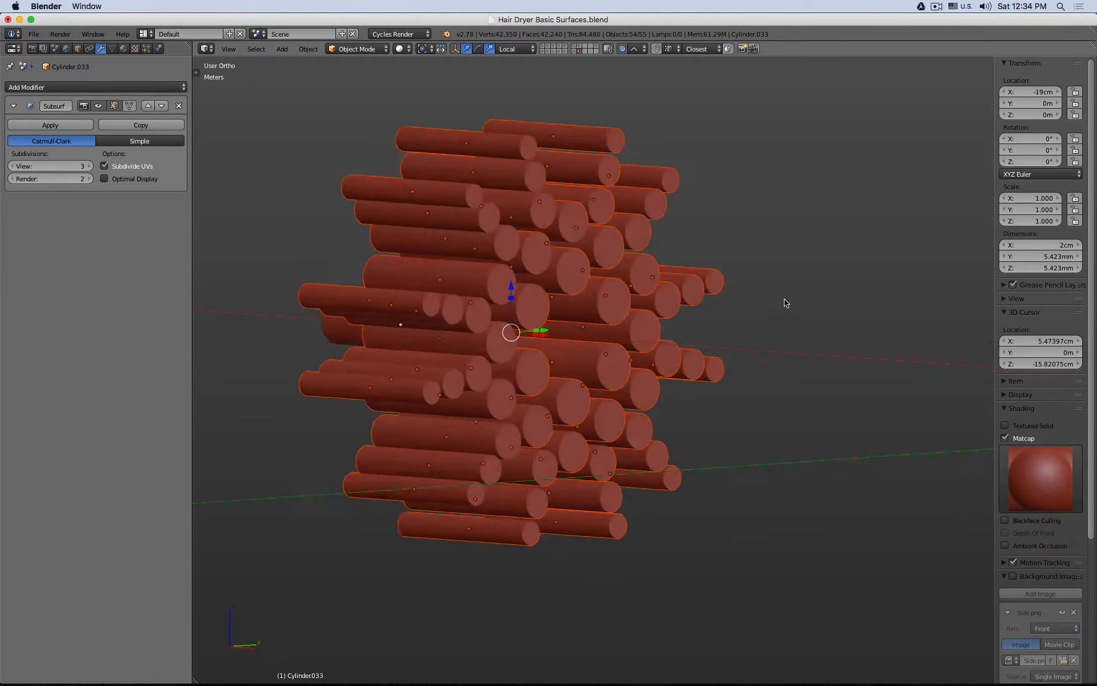